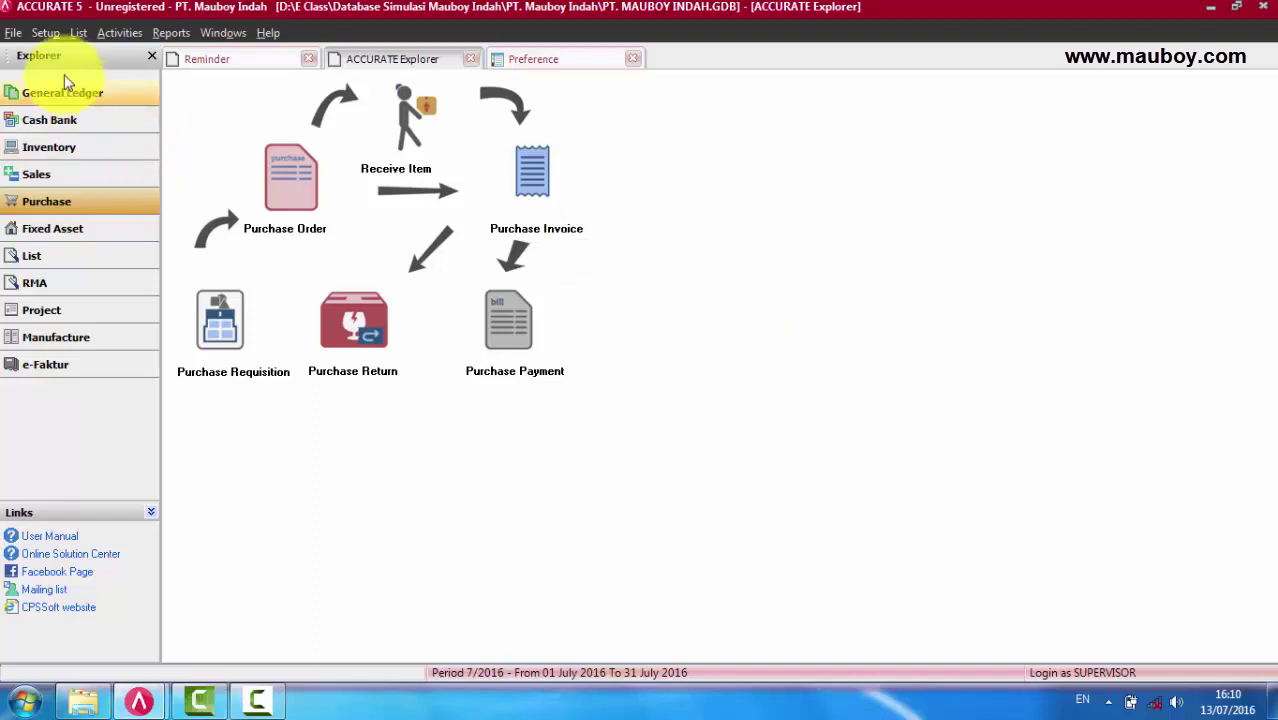
- Open the preferences and view the Feature and Company settings
click(45, 33)
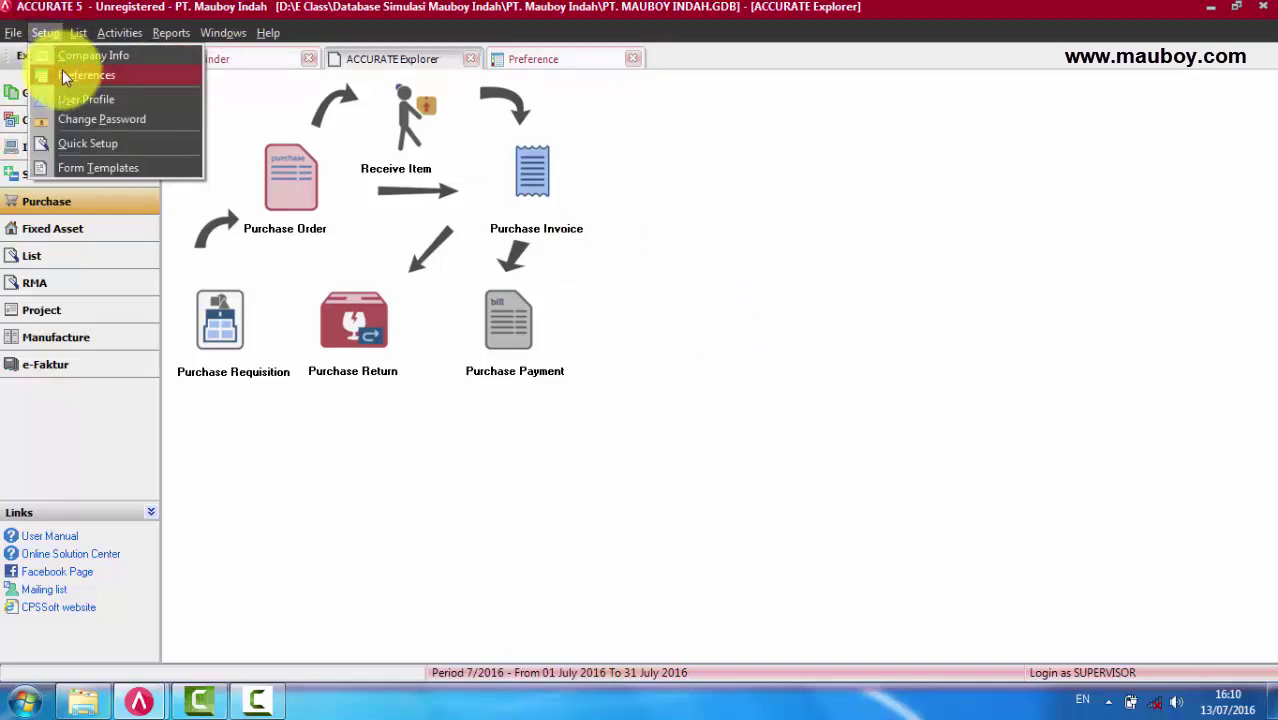
click(62, 72)
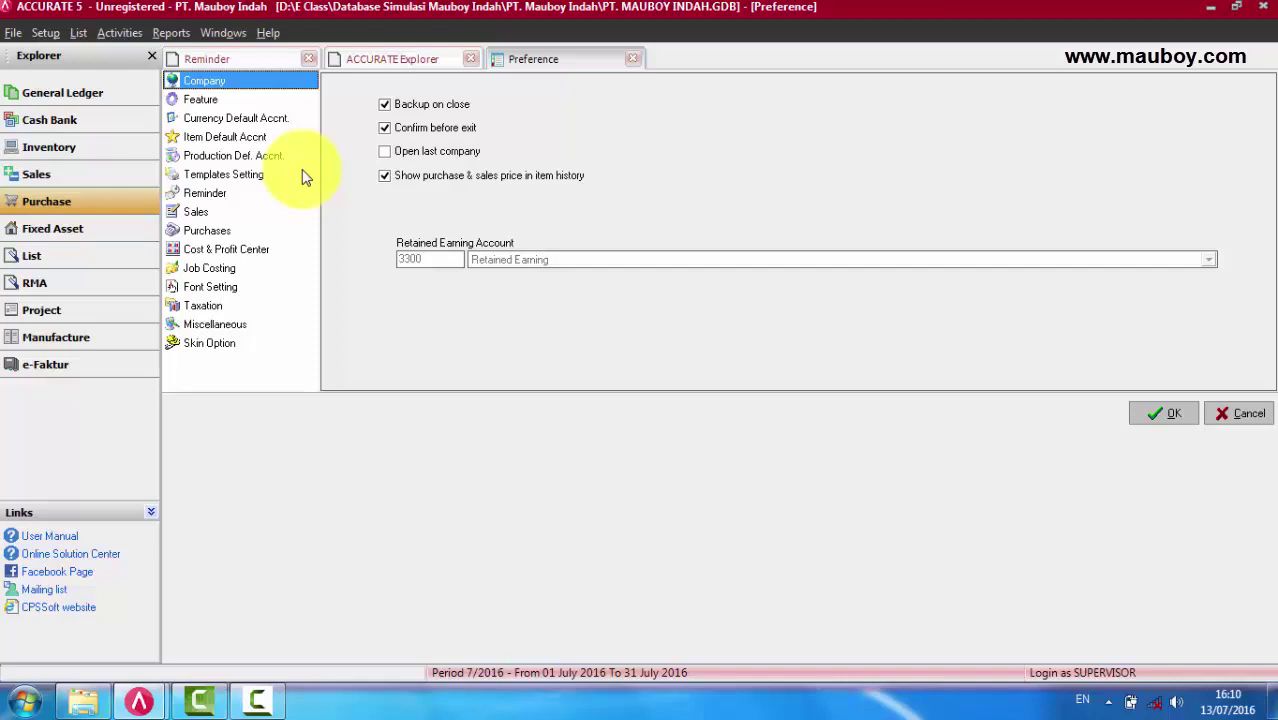
click(203, 99)
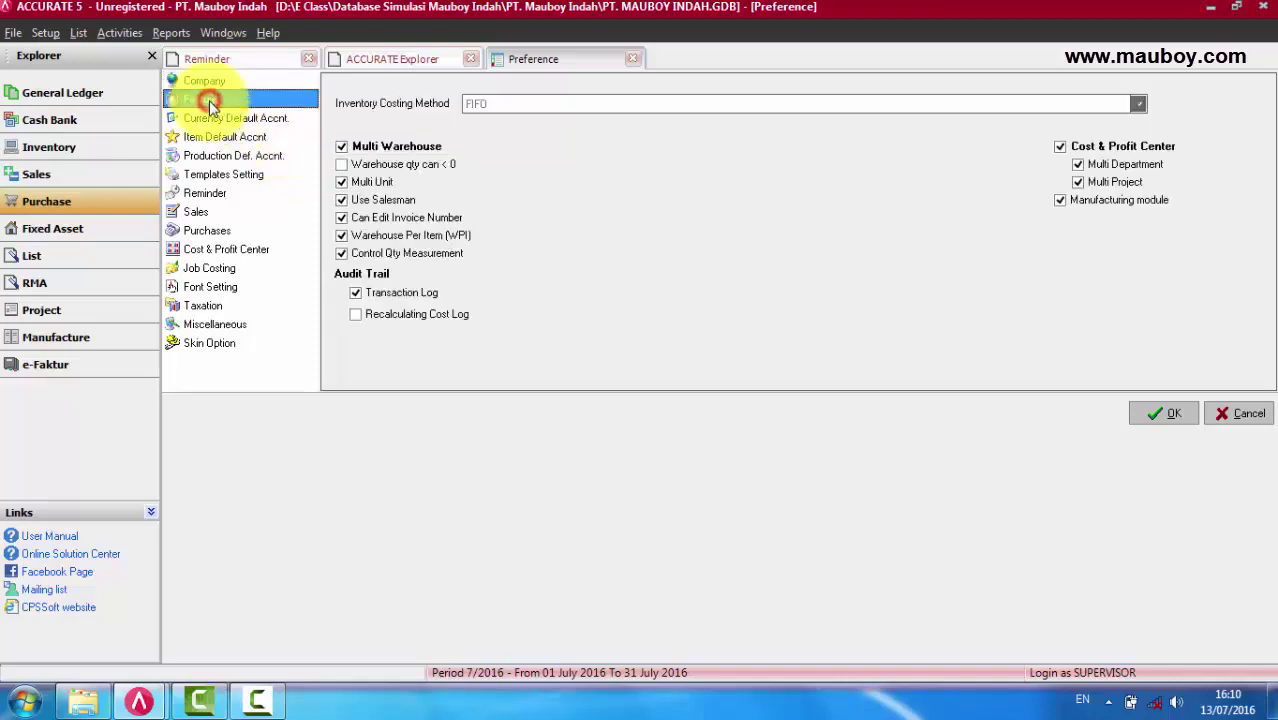
click(203, 82)
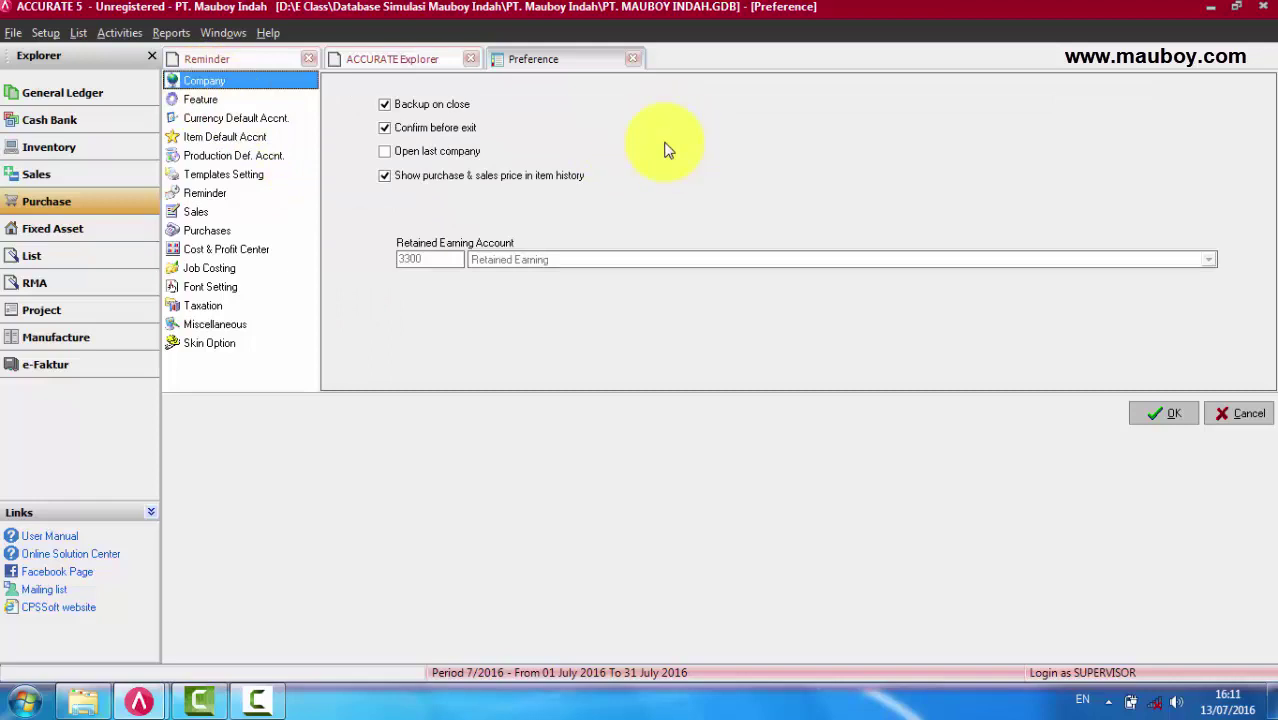
- Disable and re-enable the company option that shows purchase and sales price in item history
click(387, 177)
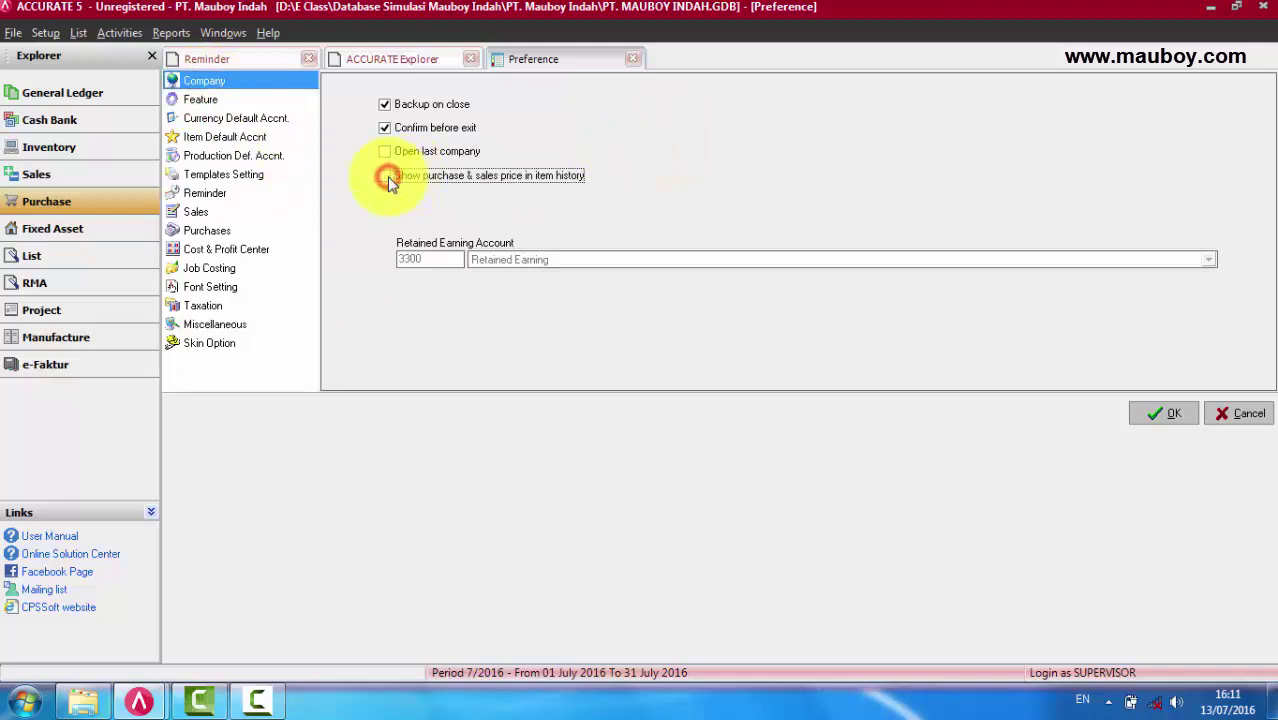
click(387, 177)
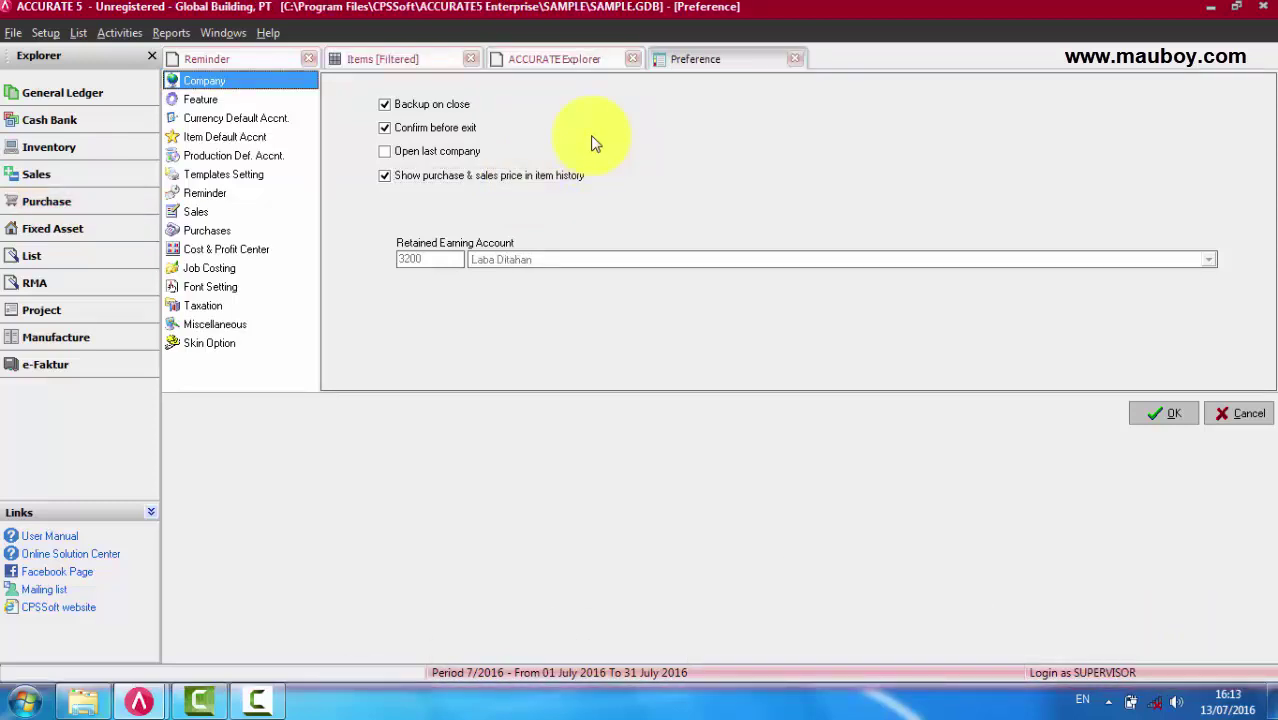
- Open the item history of Papan Borneo (PP - Brn) from the items list
click(422, 58)
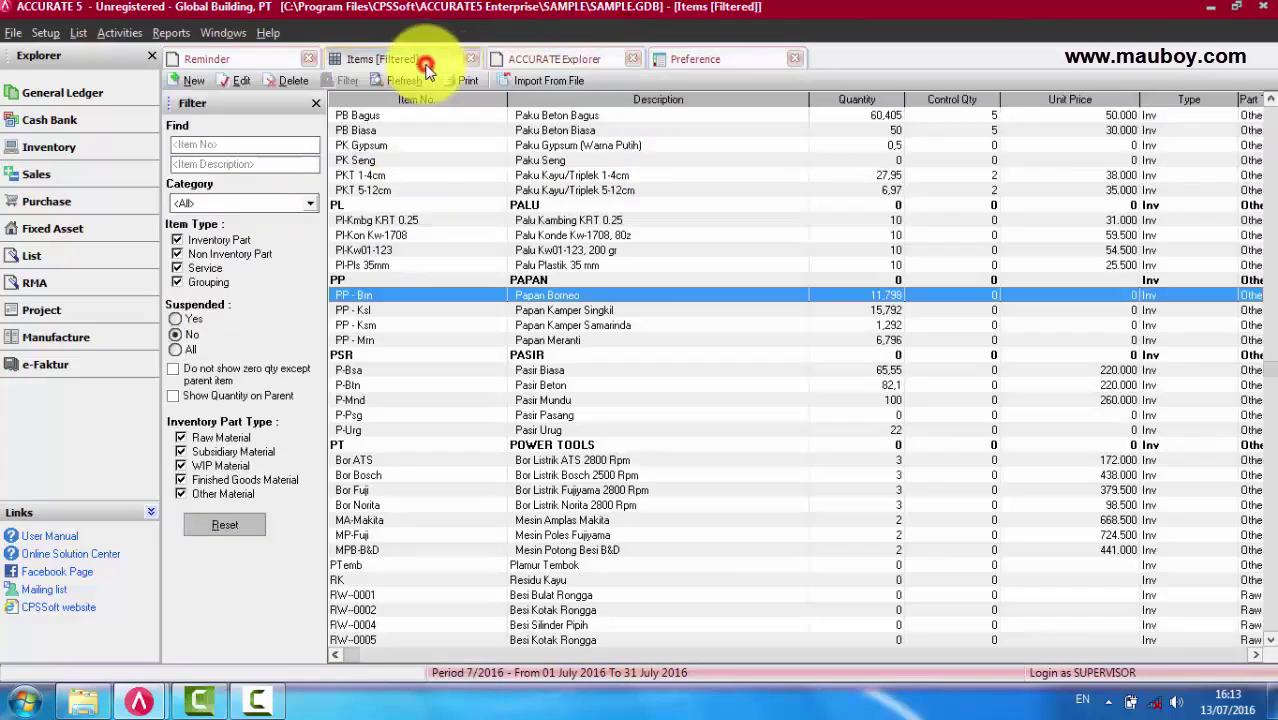
right_click(544, 299)
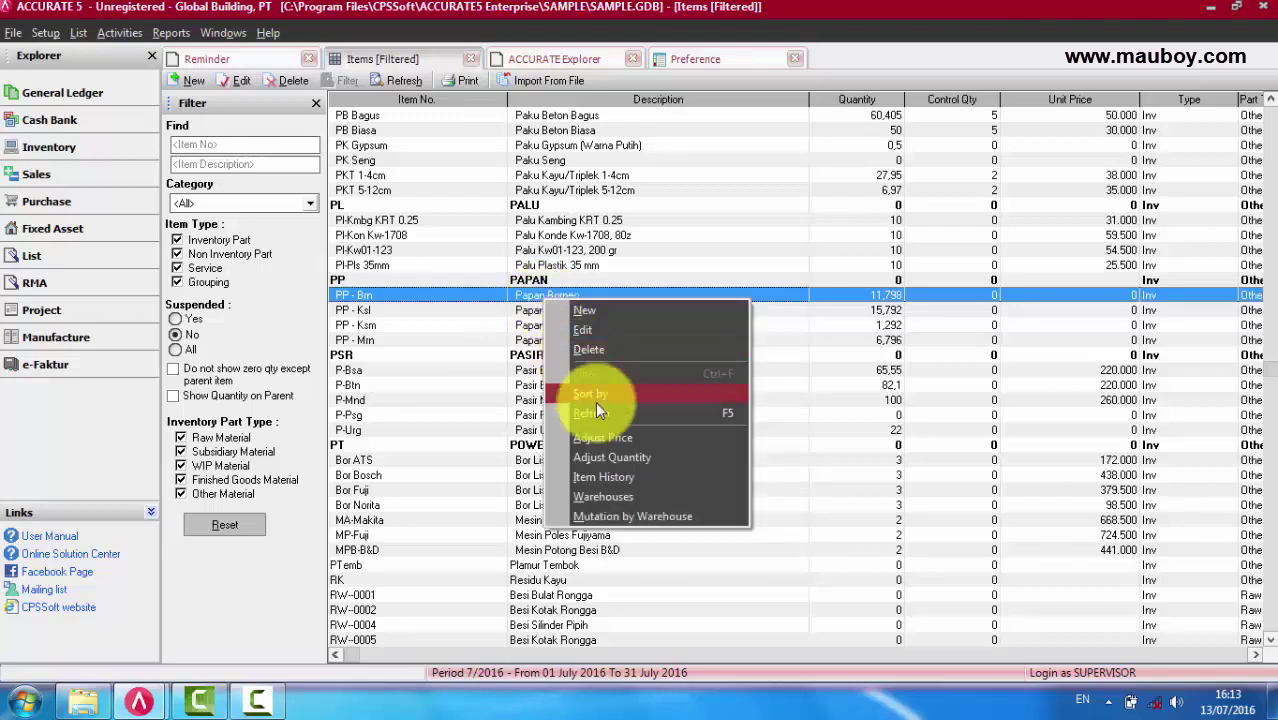
click(610, 480)
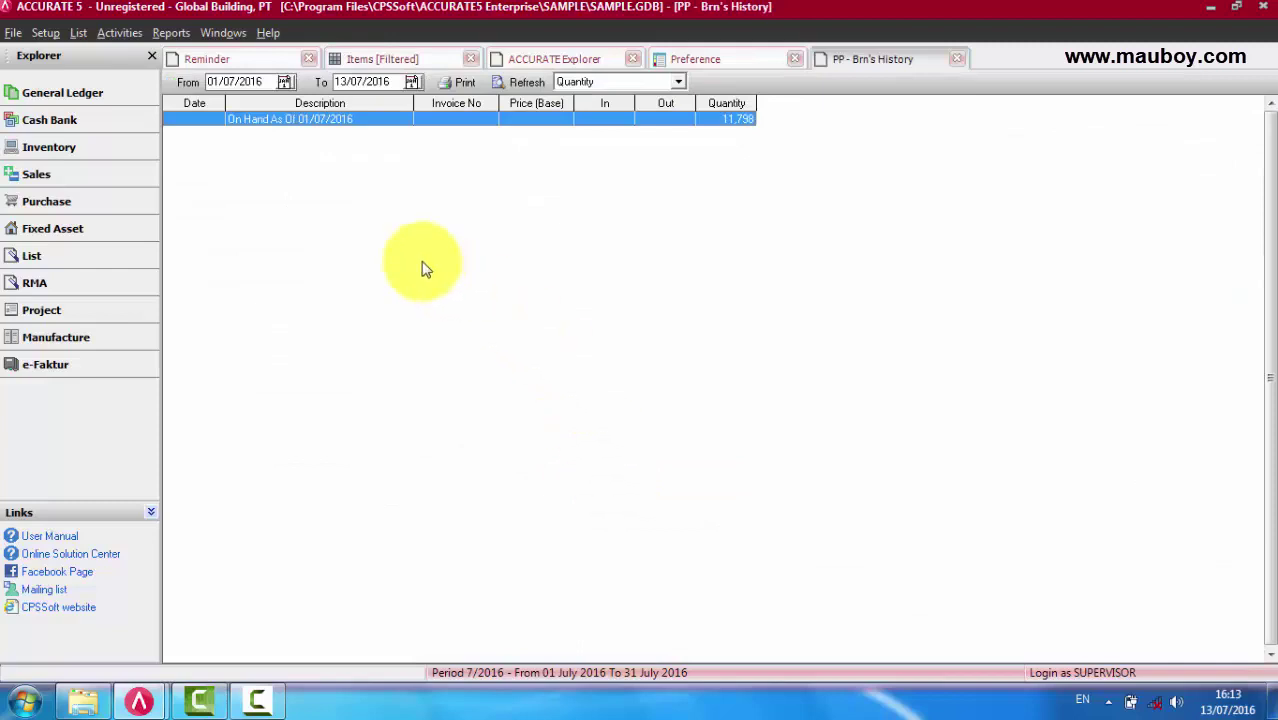
- Set the start date of the Papan Borneo item history to 01/07/2005
click(285, 82)
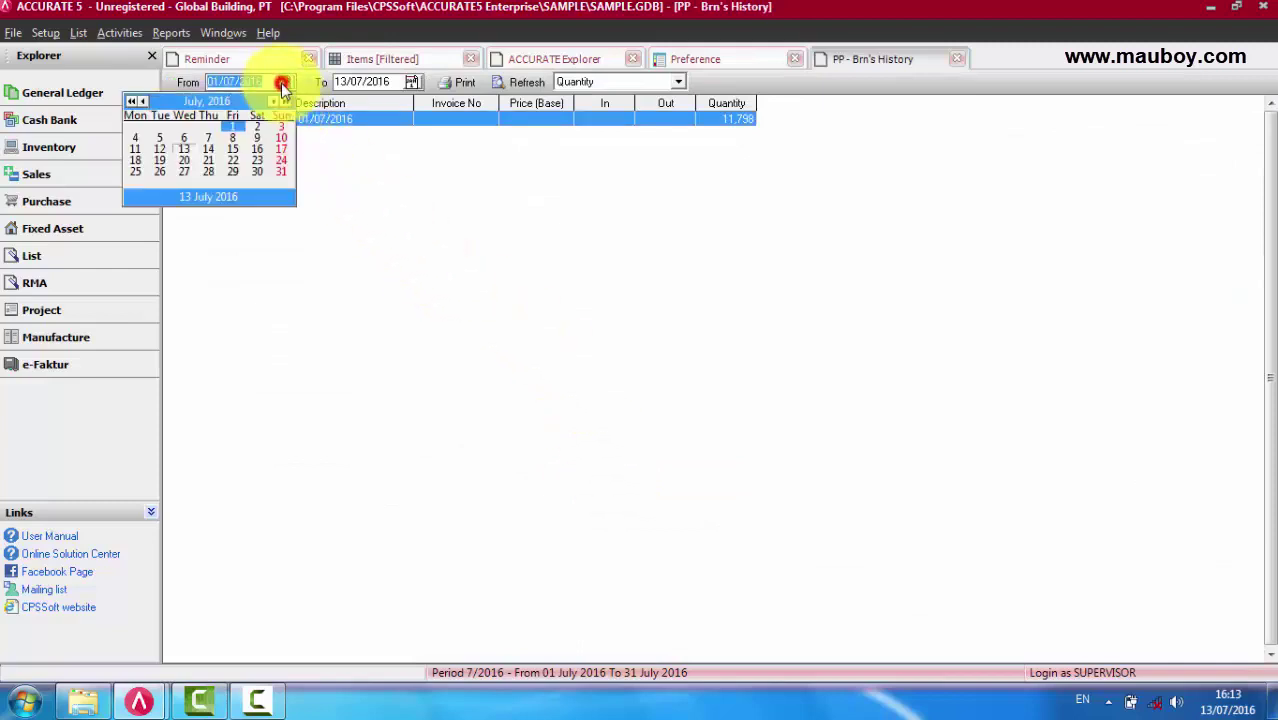
click(133, 102)
click(133, 102)
click(133, 102)
click(133, 102)
click(133, 102)
click(133, 102)
click(133, 102)
click(133, 102)
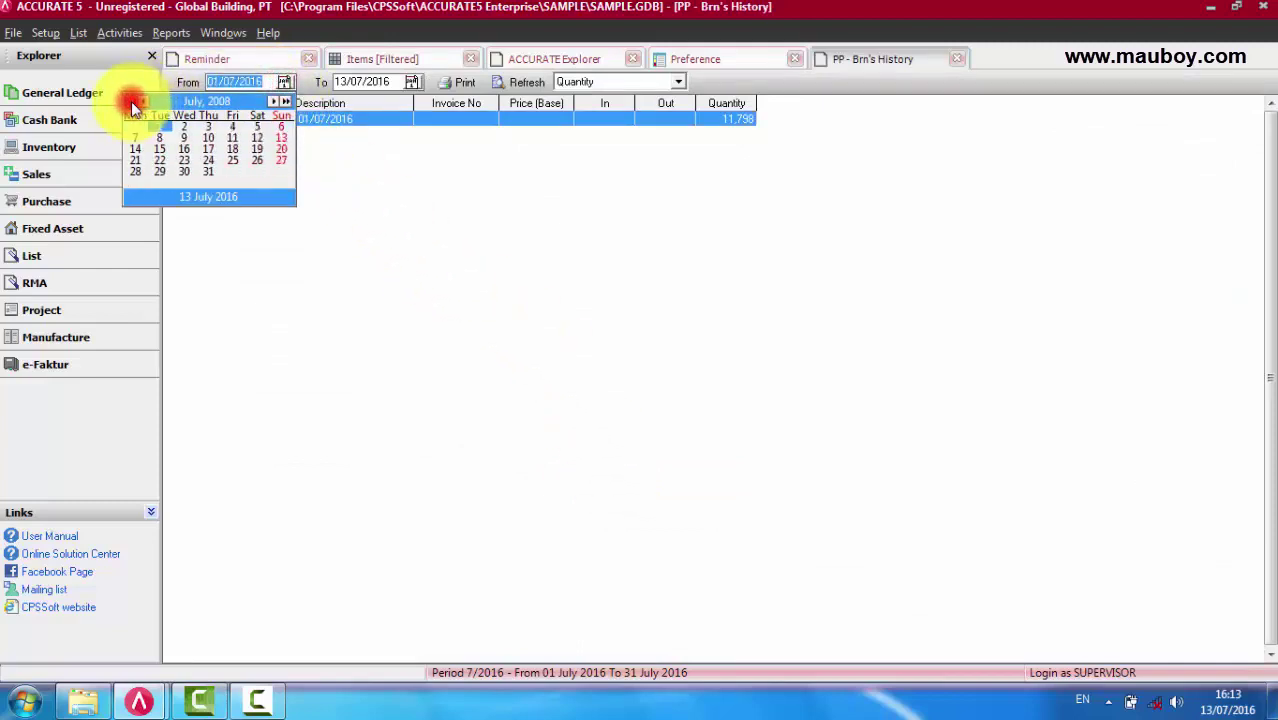
click(133, 102)
click(133, 102)
click(133, 102)
click(233, 128)
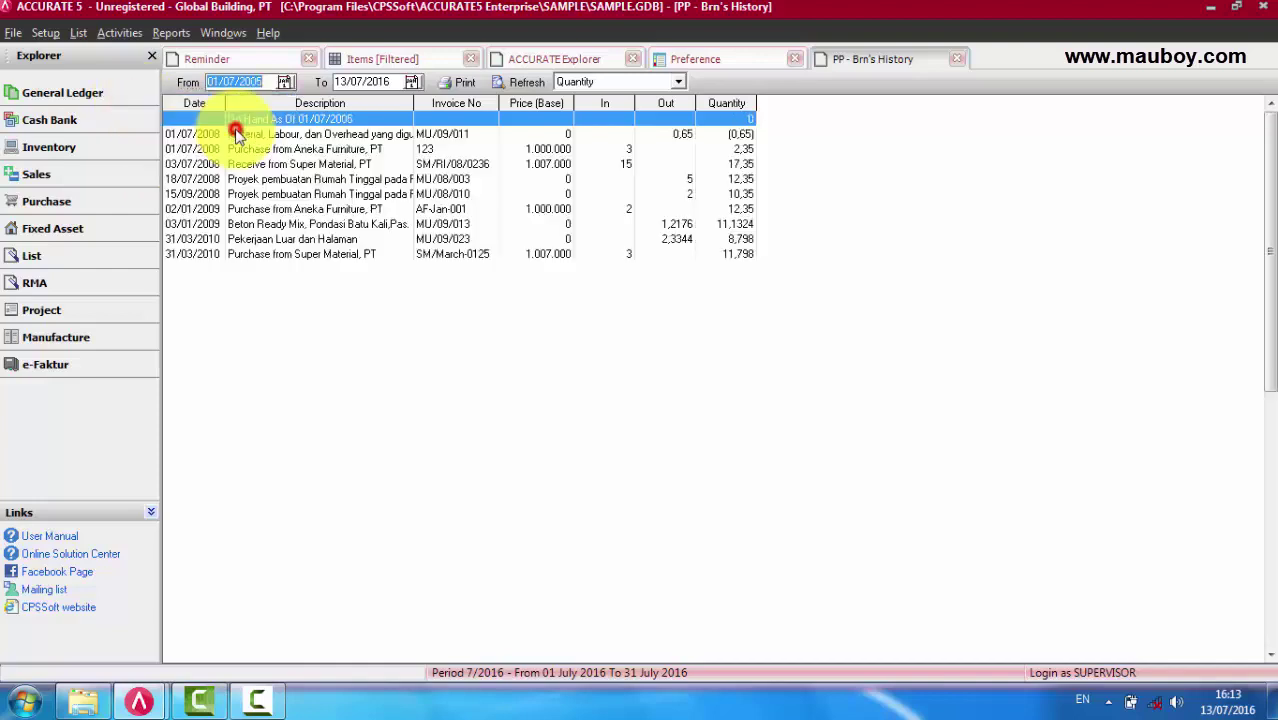
- Widen the Description and Price (Base) columns of the item history
click(455, 136)
drag(413, 103, 469, 107)
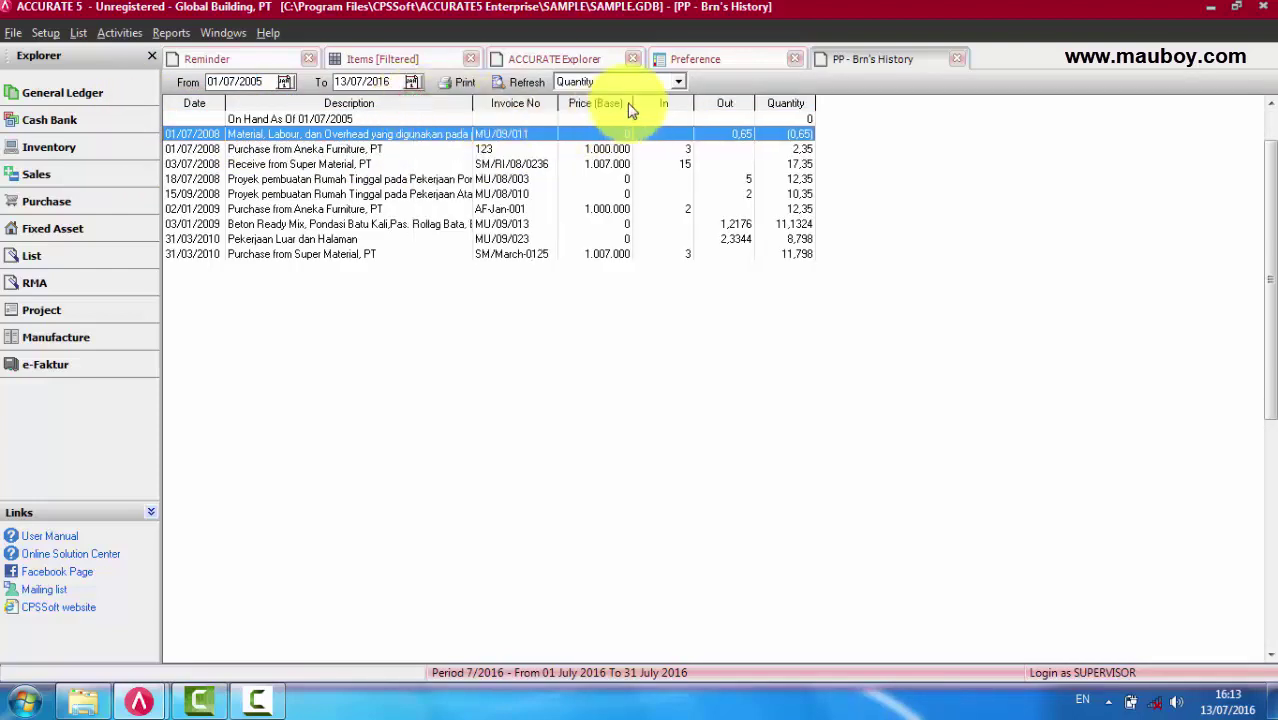
drag(632, 103, 669, 103)
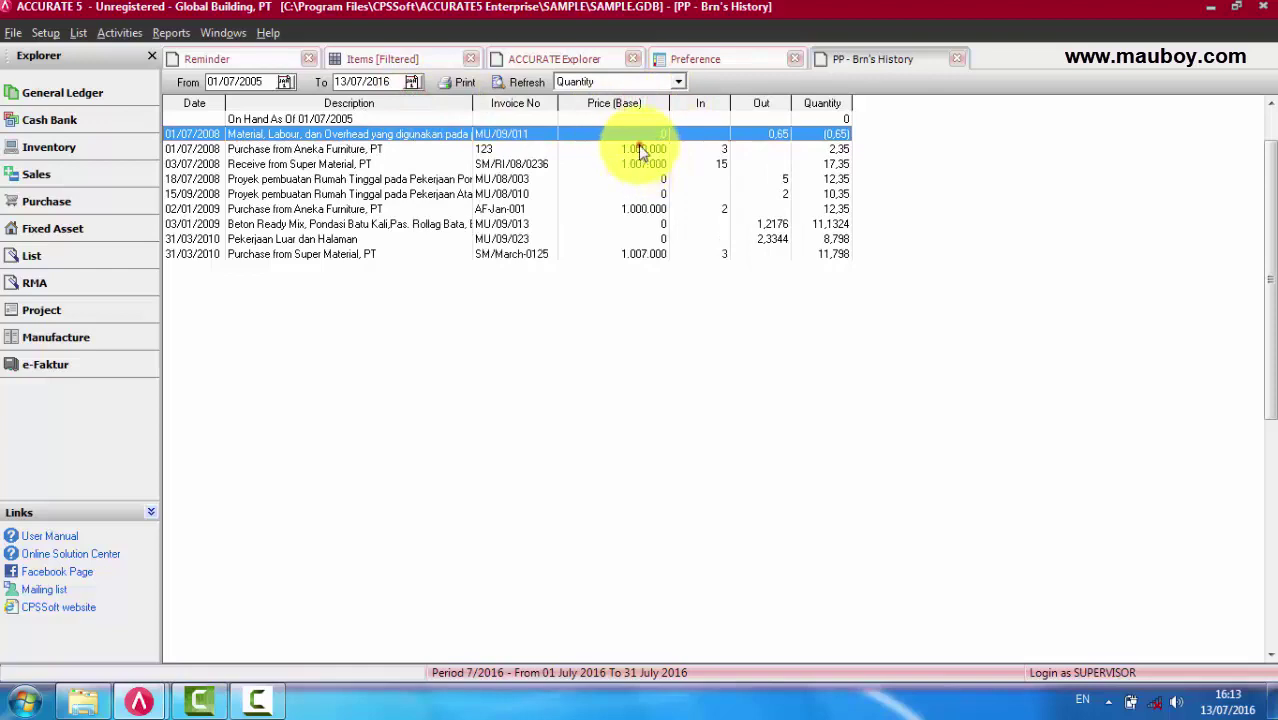
- Examine the Price (Base) values of the purchase and receive entries in the item history
click(638, 150)
click(640, 164)
click(641, 209)
click(644, 254)
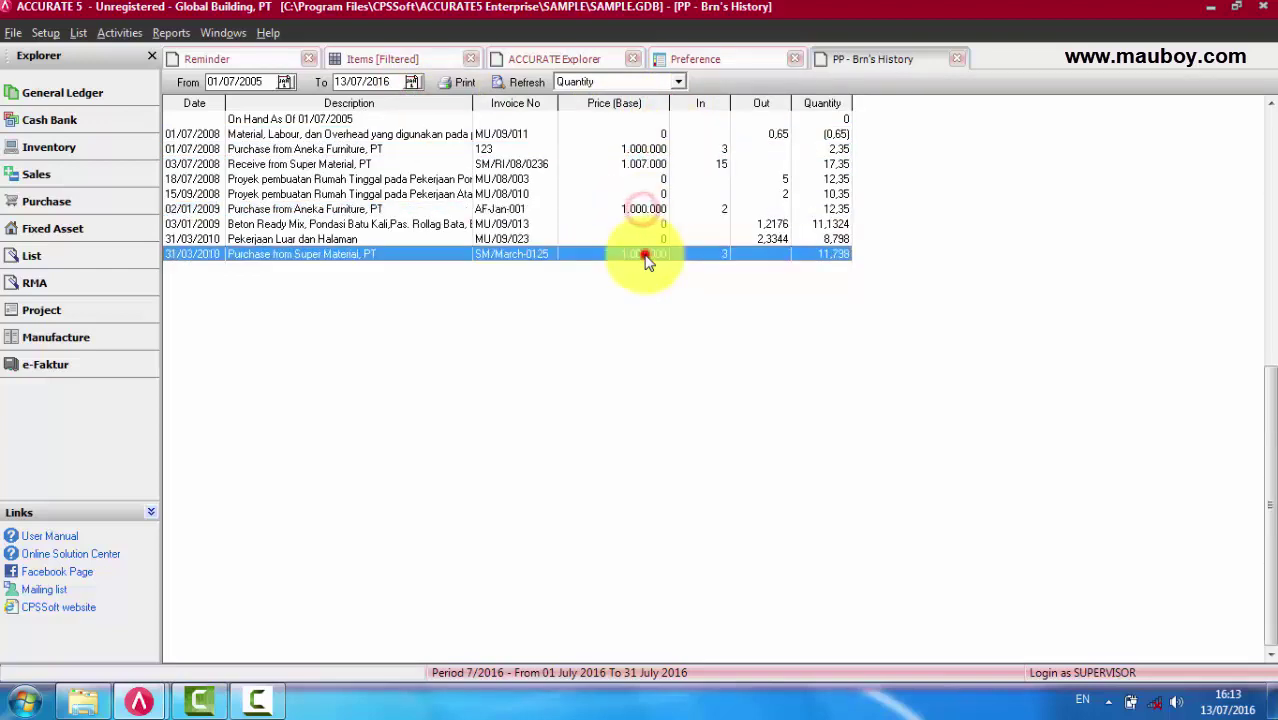
click(639, 209)
click(631, 164)
click(632, 152)
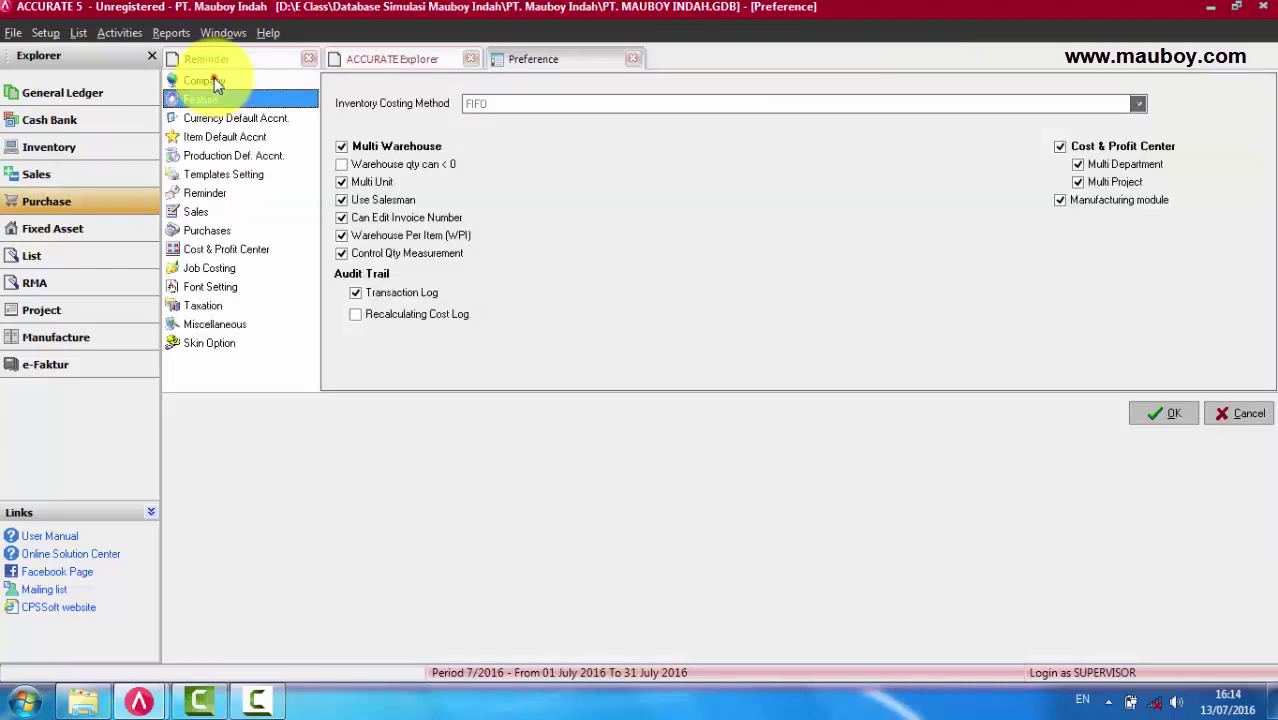
- Return to the Feature preferences of PT. Mauboy Indah and check the Inventory Costing Method
click(212, 80)
click(214, 99)
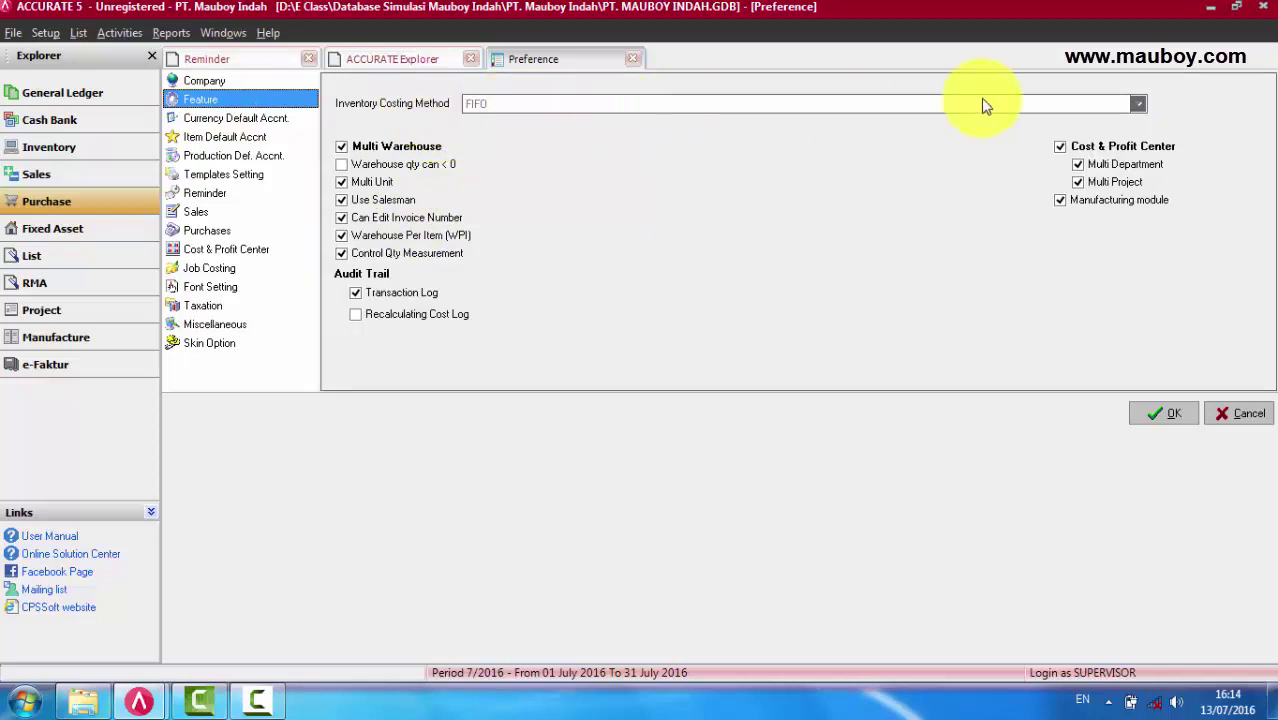
click(1007, 105)
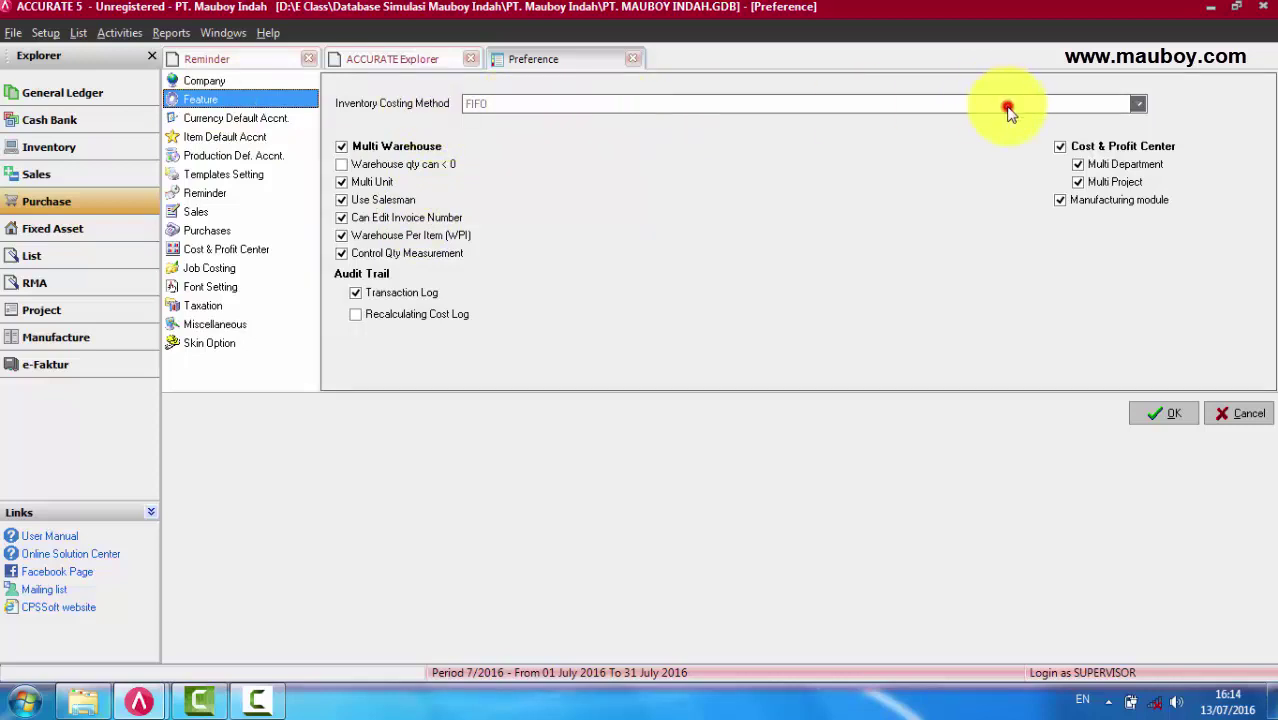
click(500, 107)
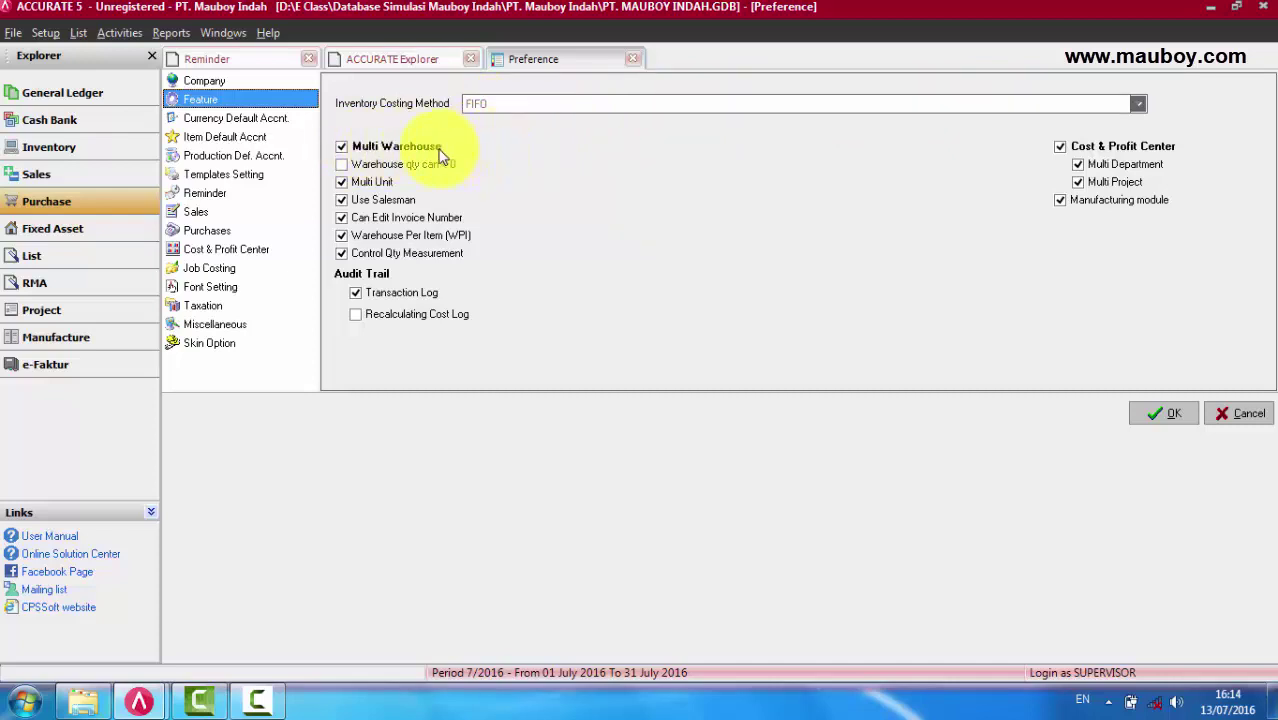
- Start a new purchase invoice for vendor Aneka Furniture, PT with invoice number 809
click(60, 208)
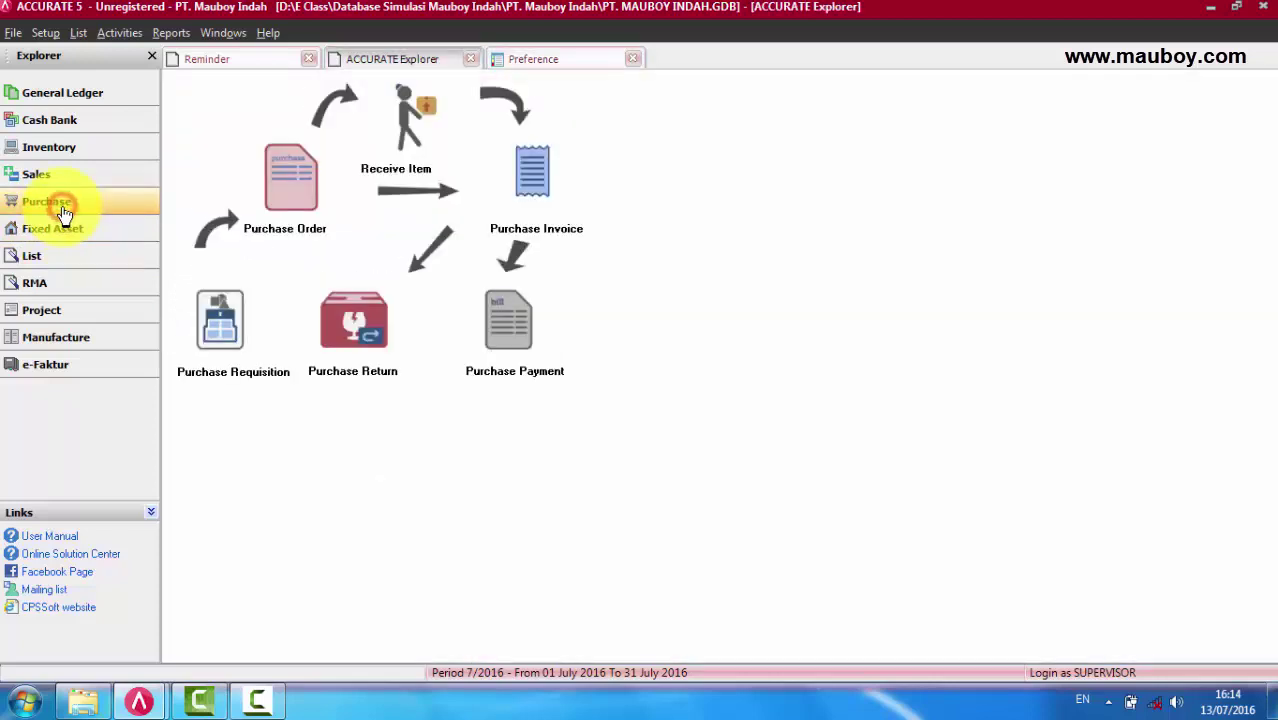
click(527, 180)
click(351, 146)
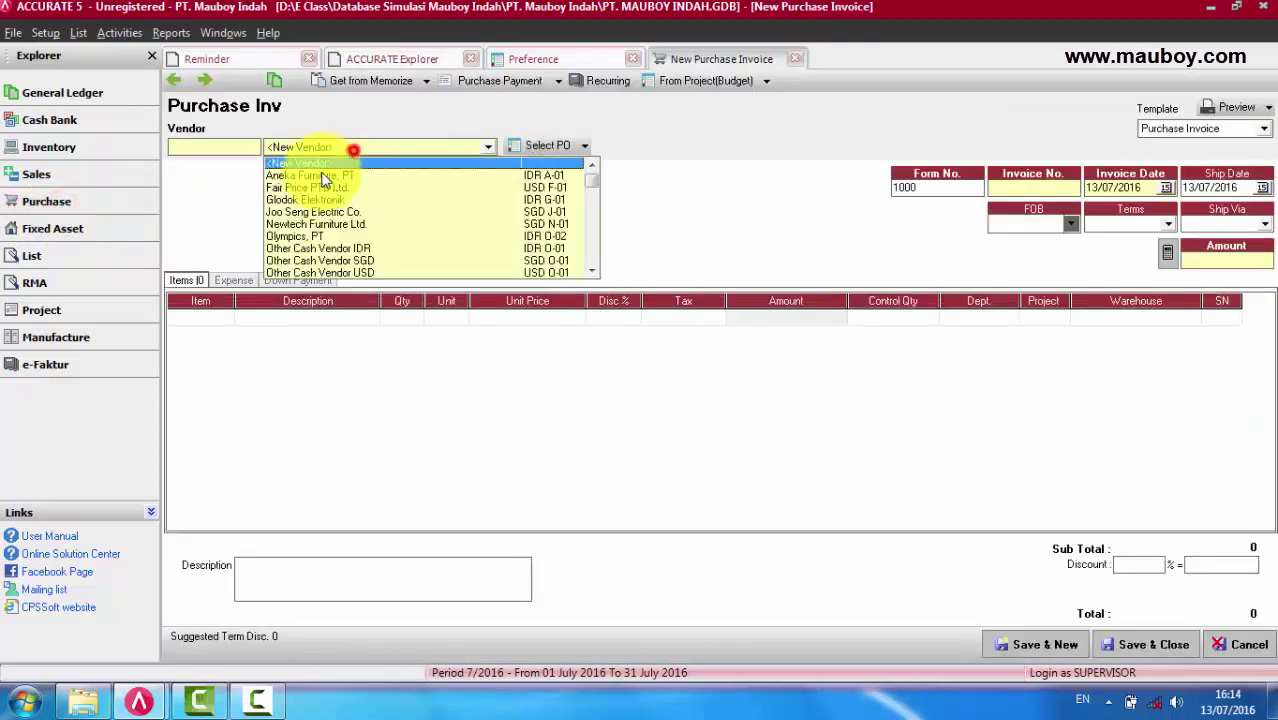
click(313, 165)
click(221, 319)
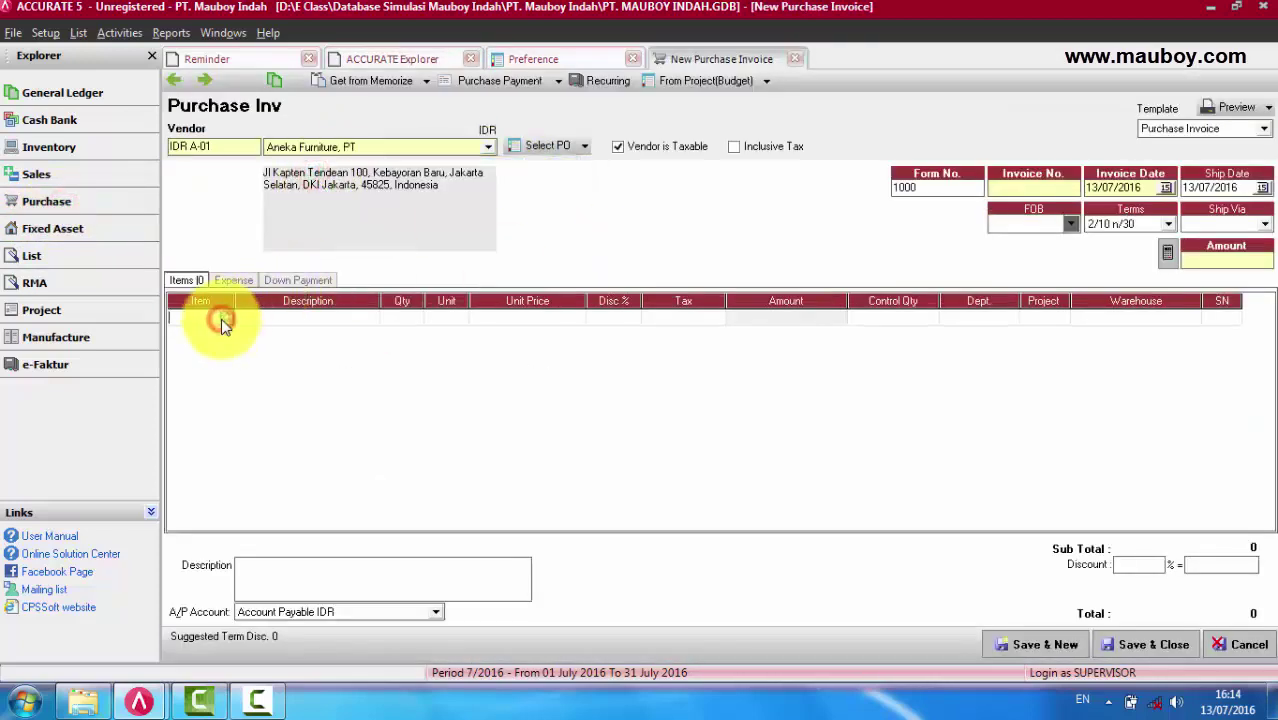
click(1050, 188)
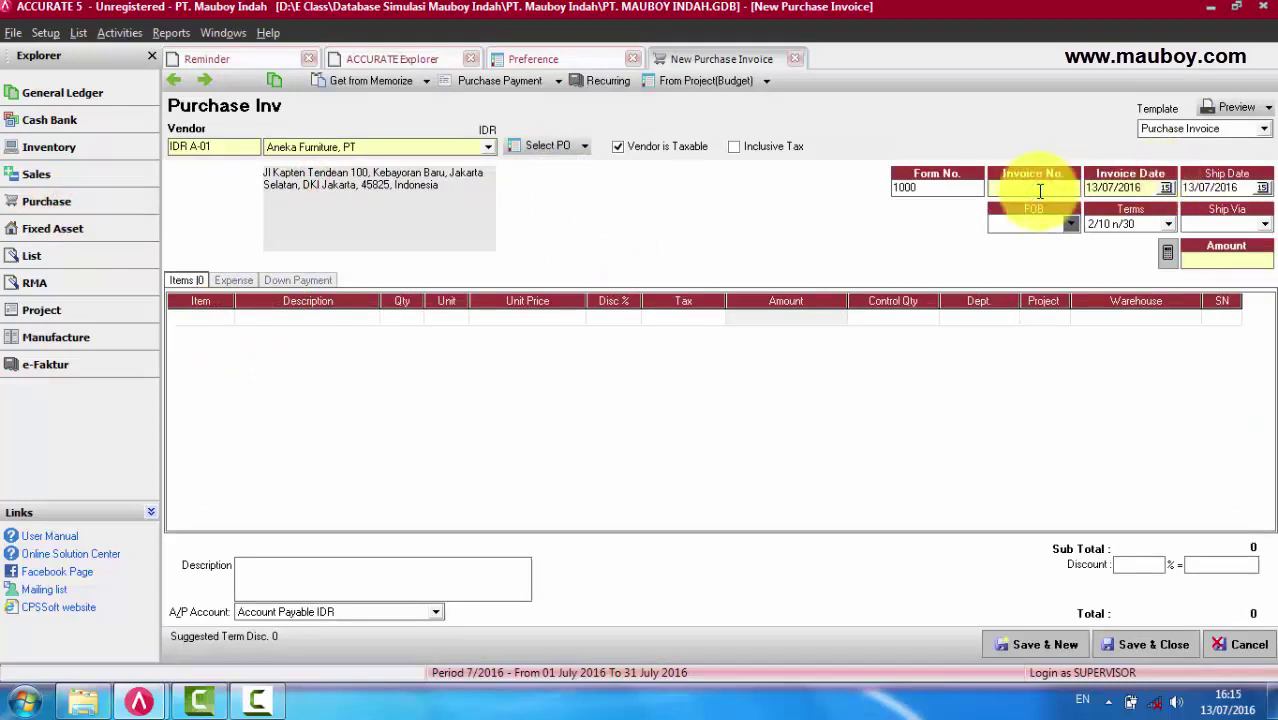
text(809)
- Add the item AC General LCT 12 (AC-Gen) to the purchase invoice
click(206, 316)
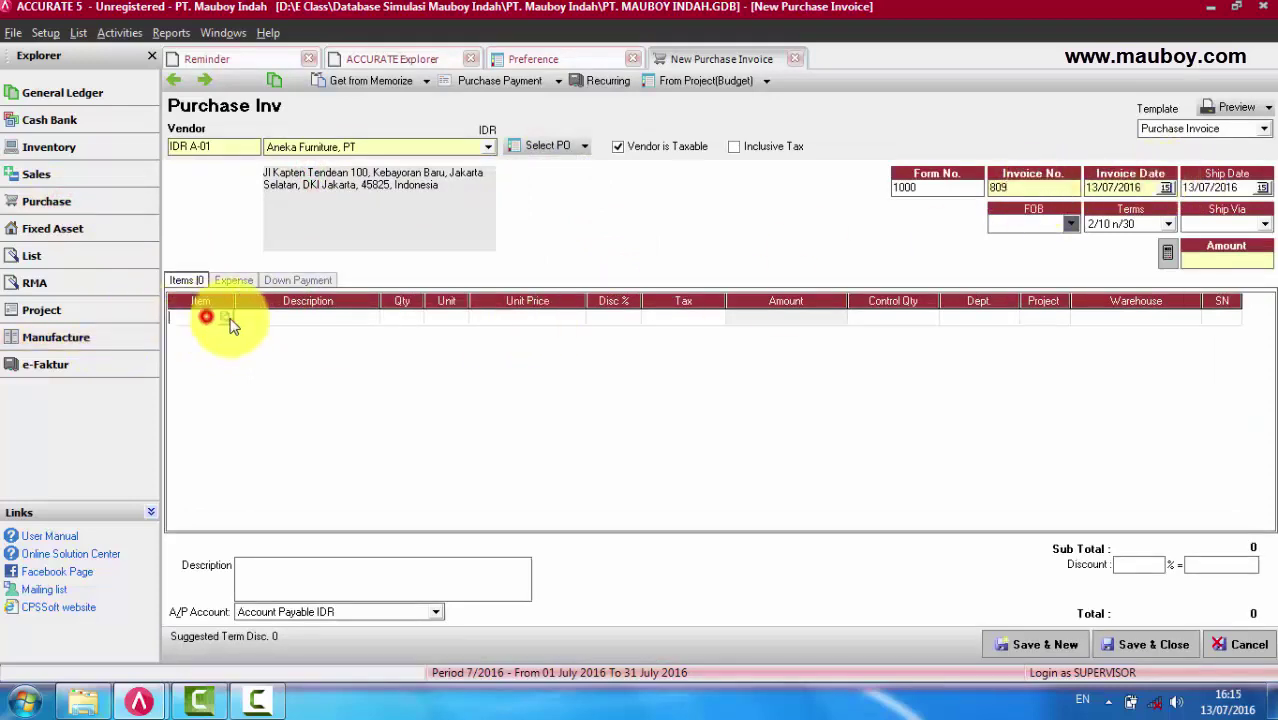
click(225, 318)
double_click(655, 257)
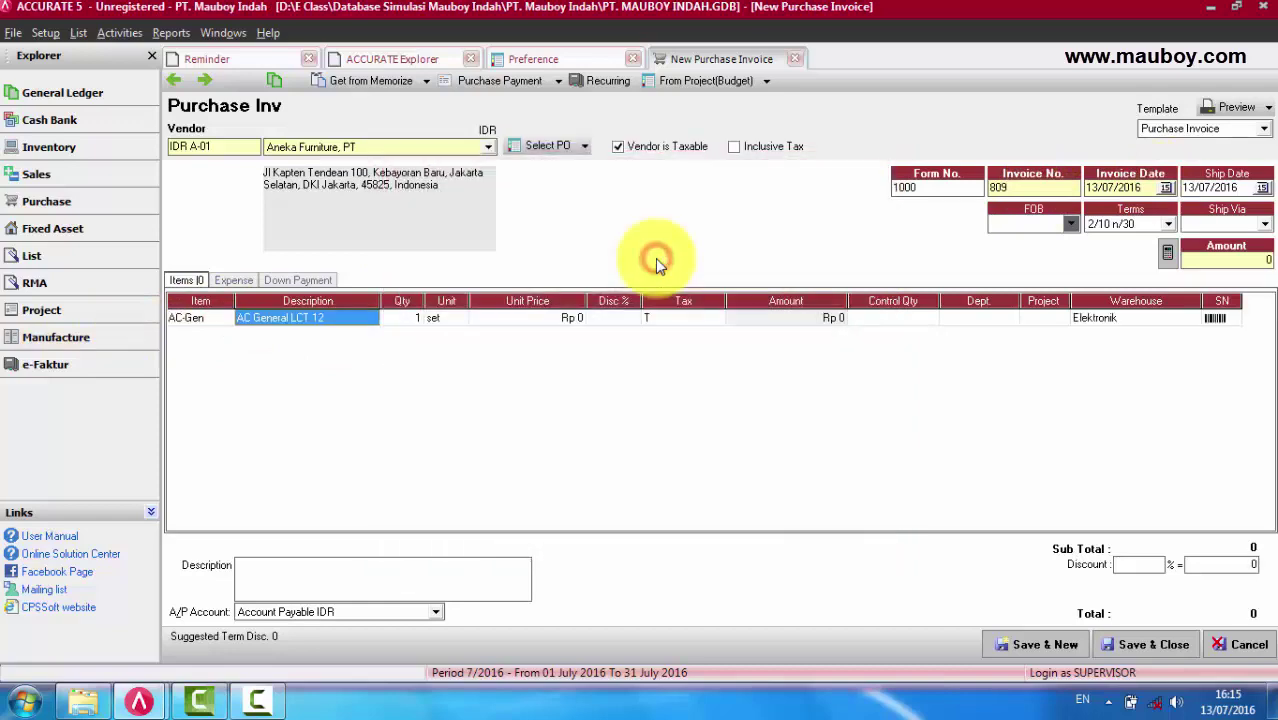
- Browse the warehouses available for the AC General LCT 12 line, including Furniture and Material
click(1150, 318)
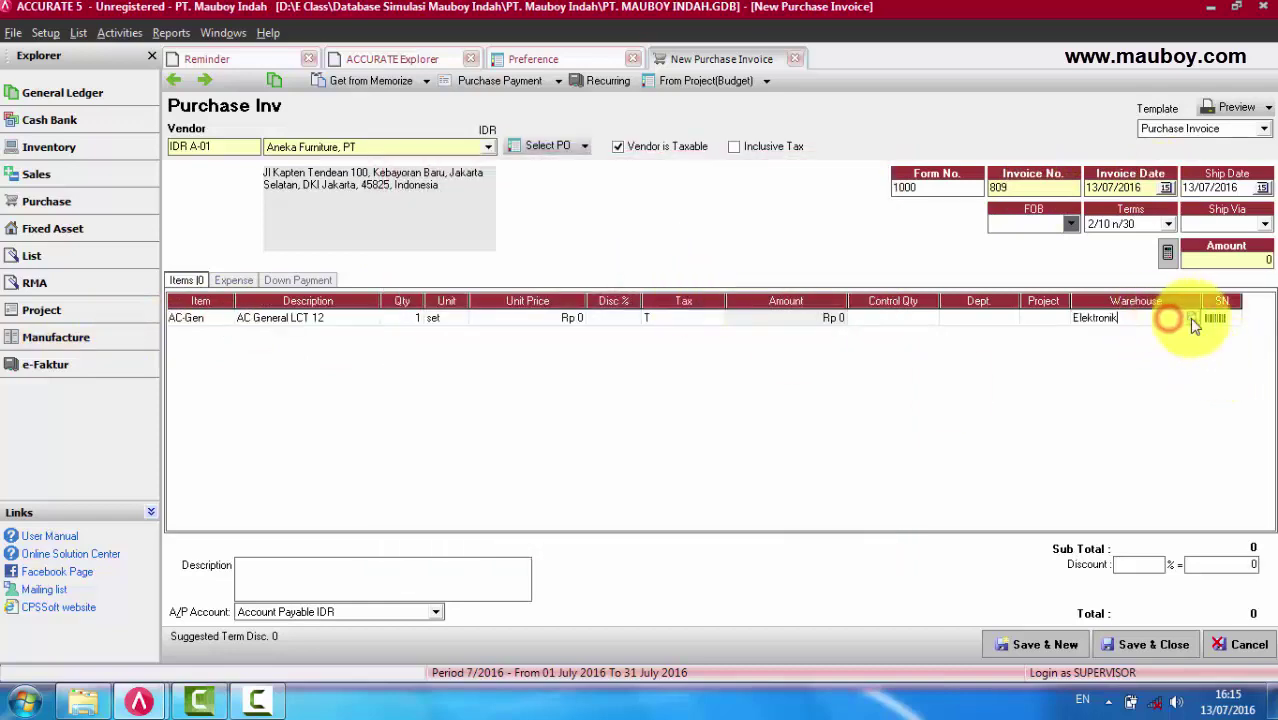
click(1192, 317)
click(568, 318)
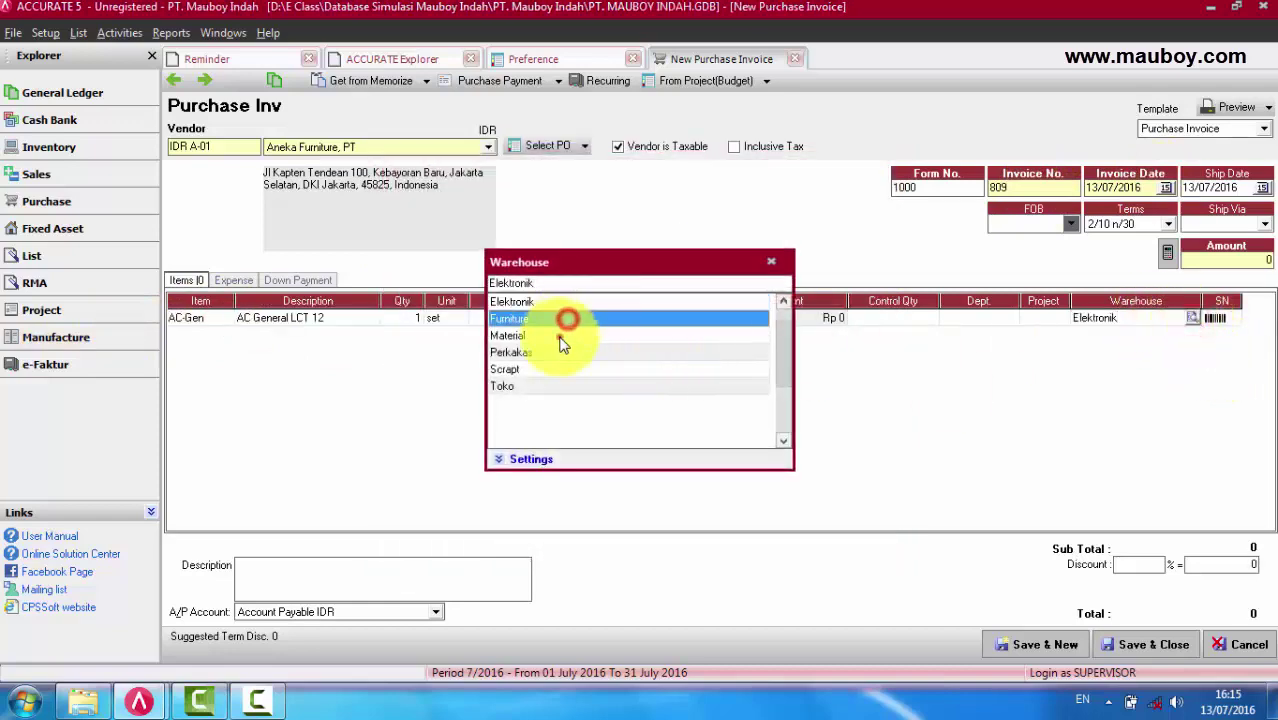
click(562, 335)
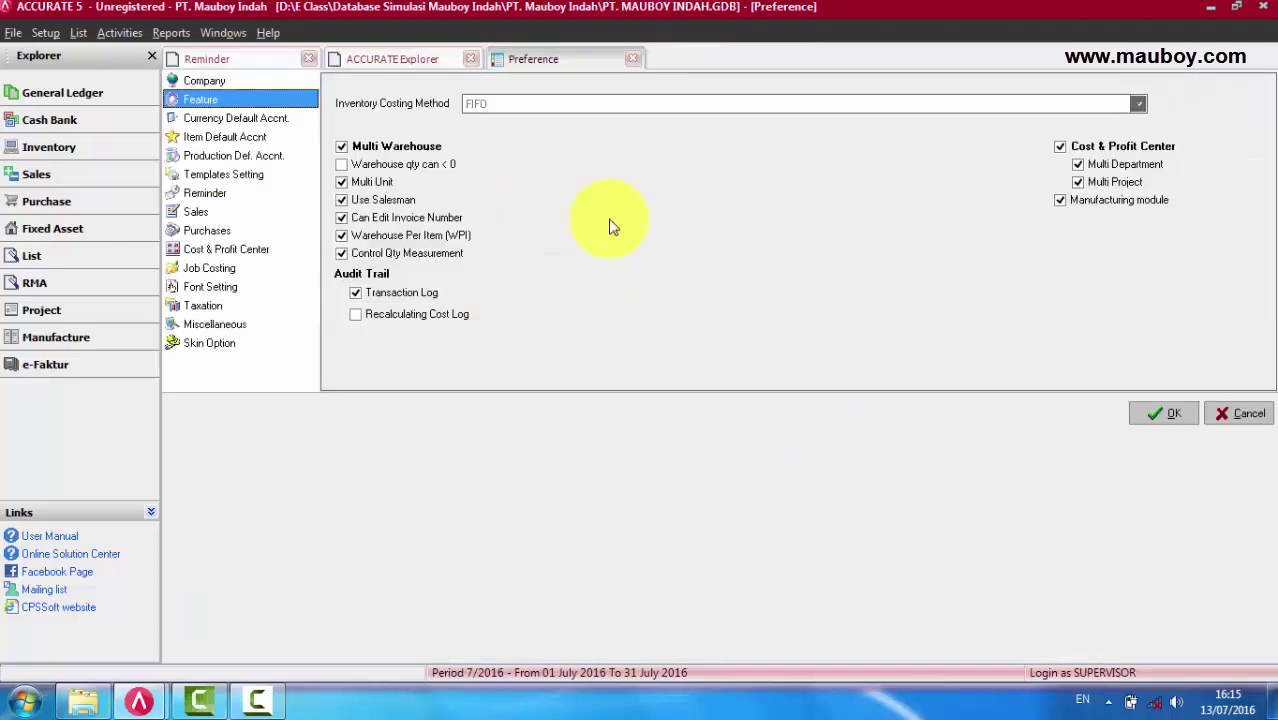
- Disable and re-enable the Multi Unit feature in the preferences
click(376, 183)
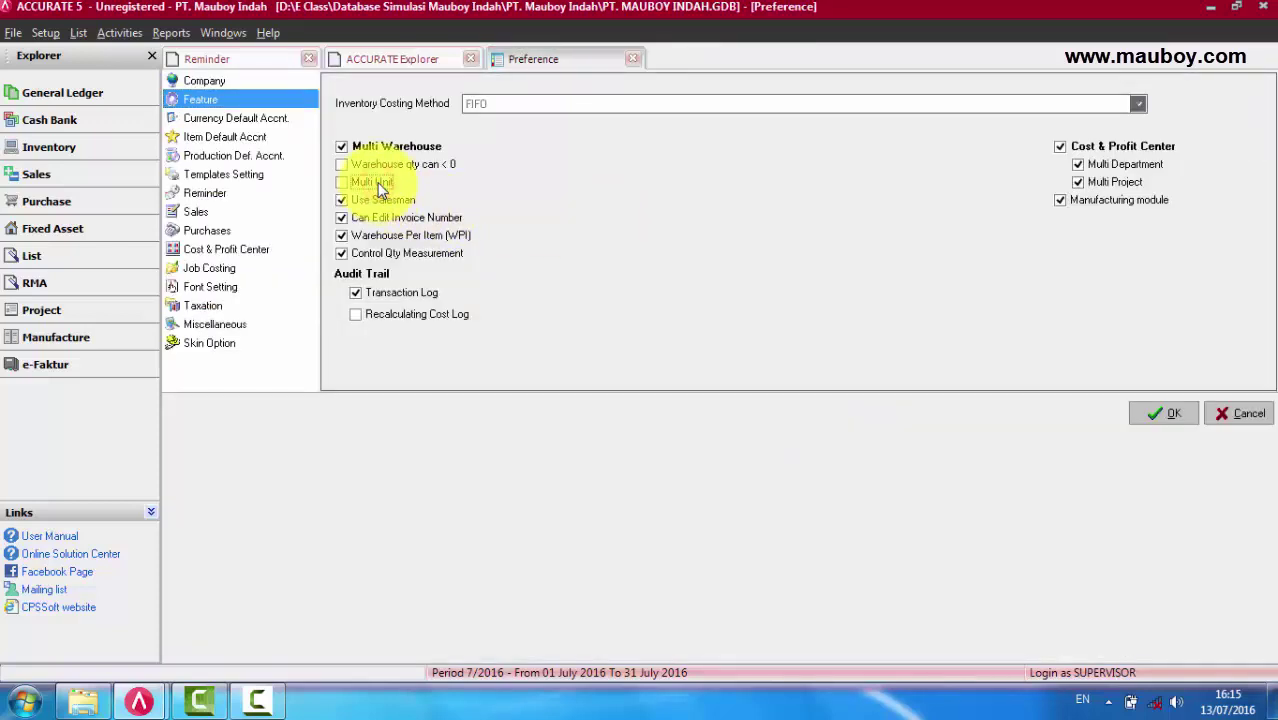
click(376, 185)
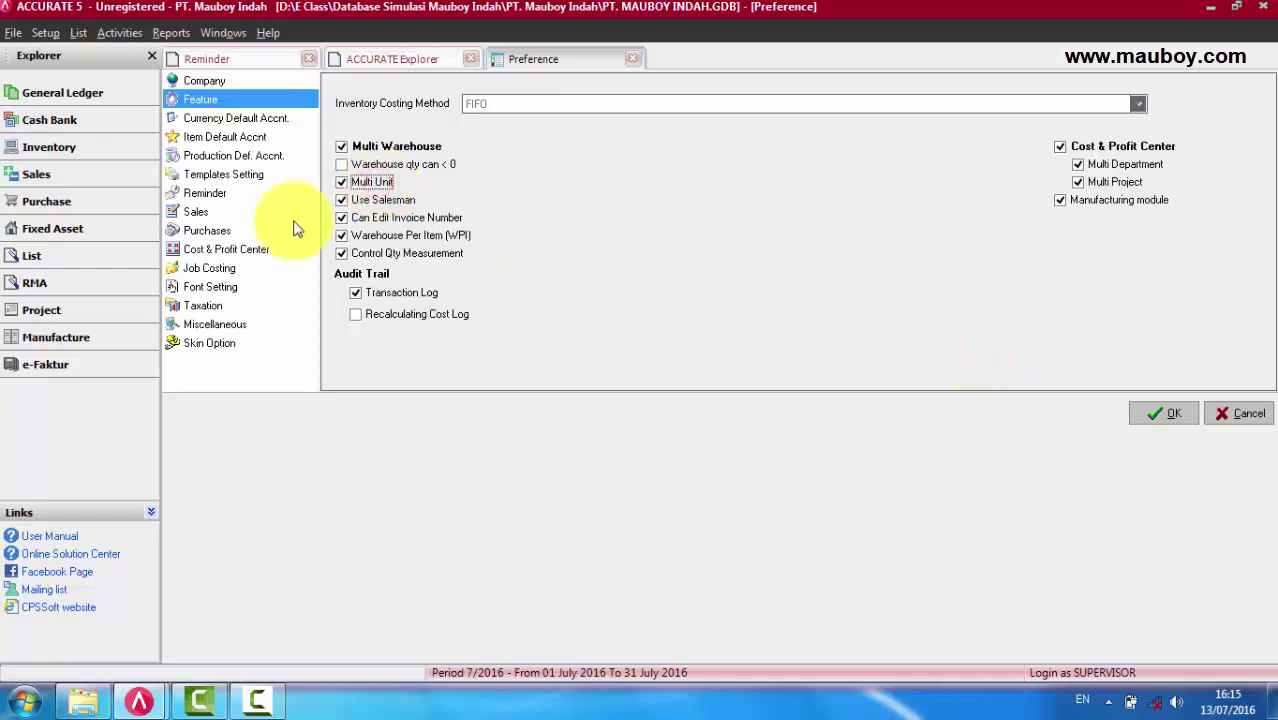
- Start a purchase invoice for vendor Fair Price PTE Ltd. at a USD exchange rate of 13000, with invoice number 7868
click(50, 201)
click(535, 188)
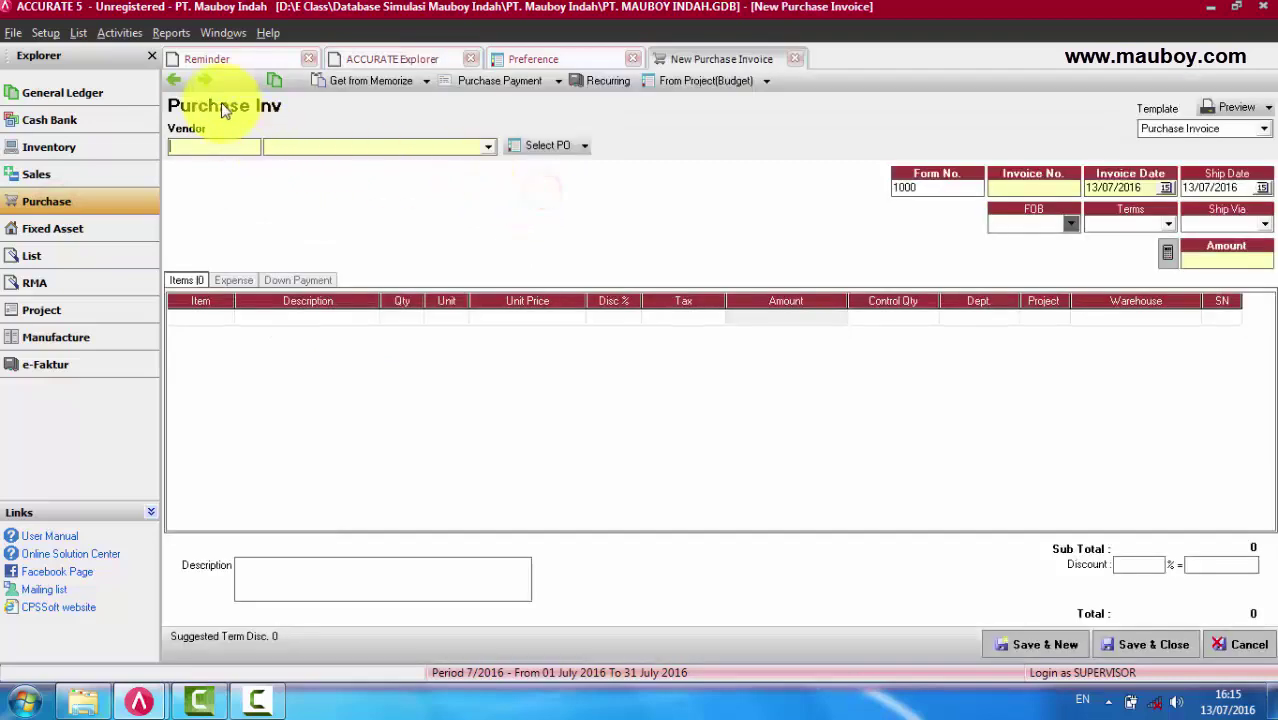
click(308, 150)
click(294, 182)
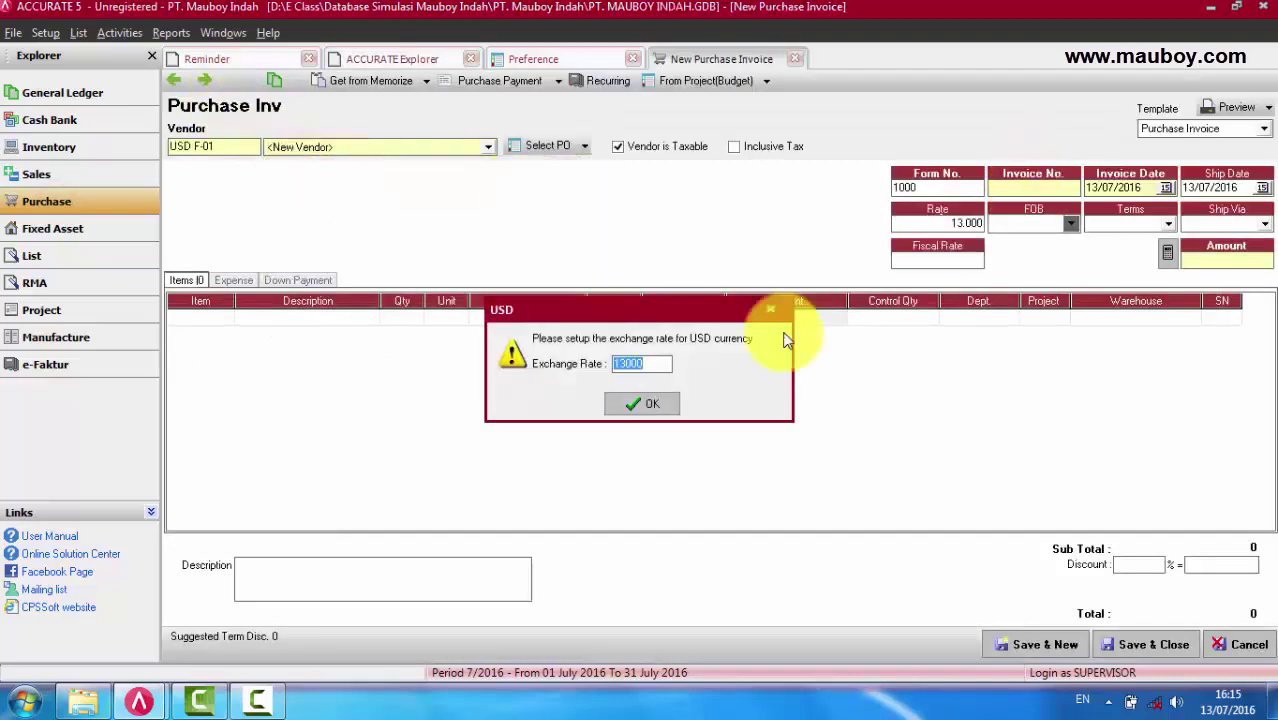
click(651, 402)
click(1058, 187)
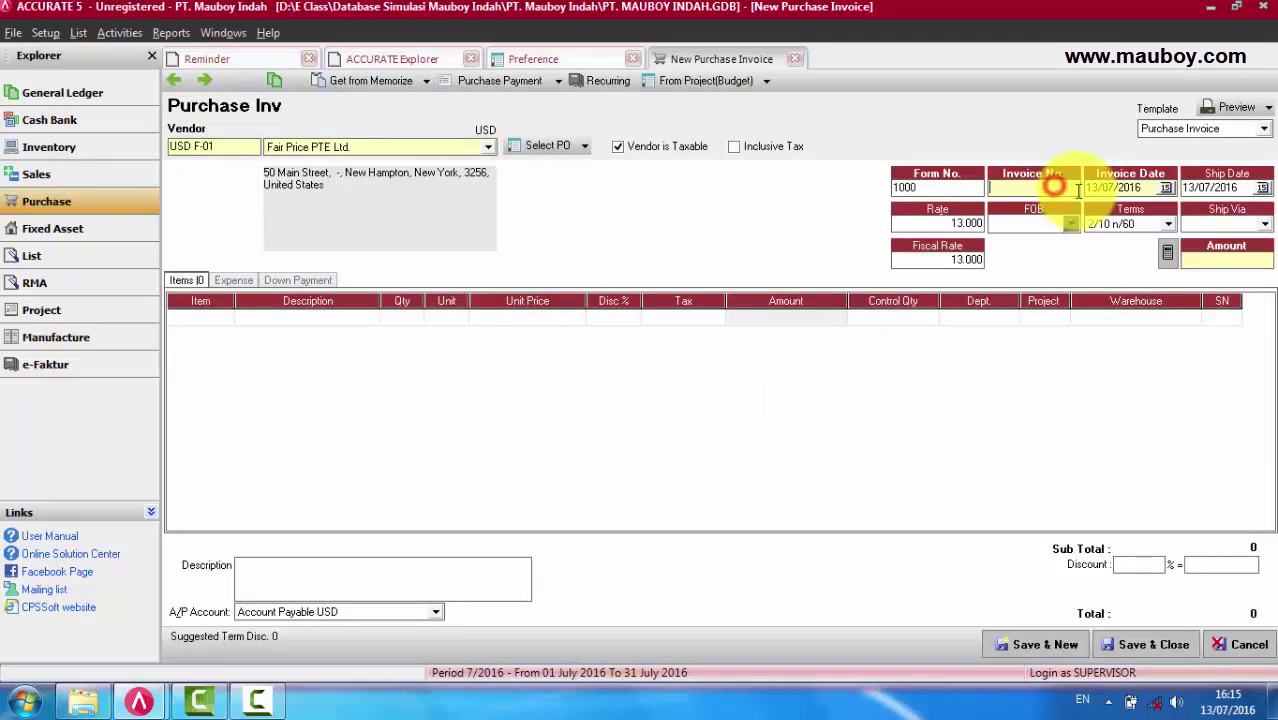
text(7868)
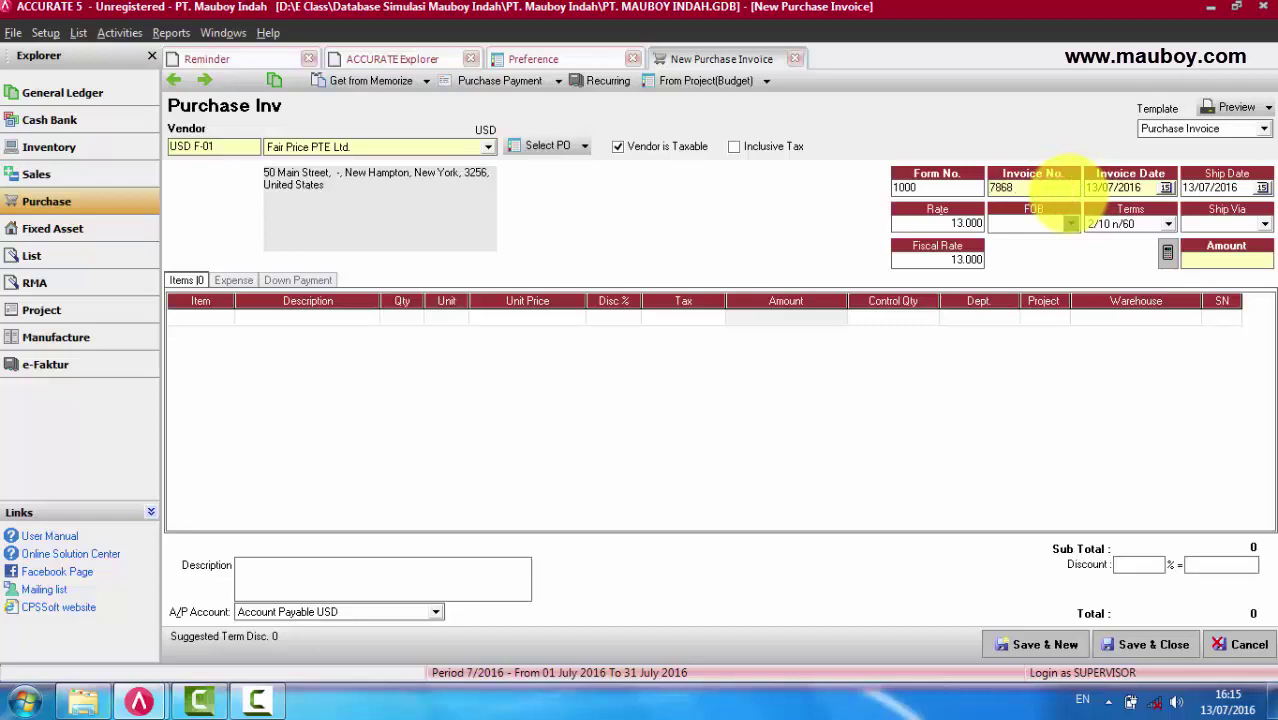
- Add the item Kunci Paloma (K-Pal) as the first line of the purchase invoice
click(226, 322)
click(226, 318)
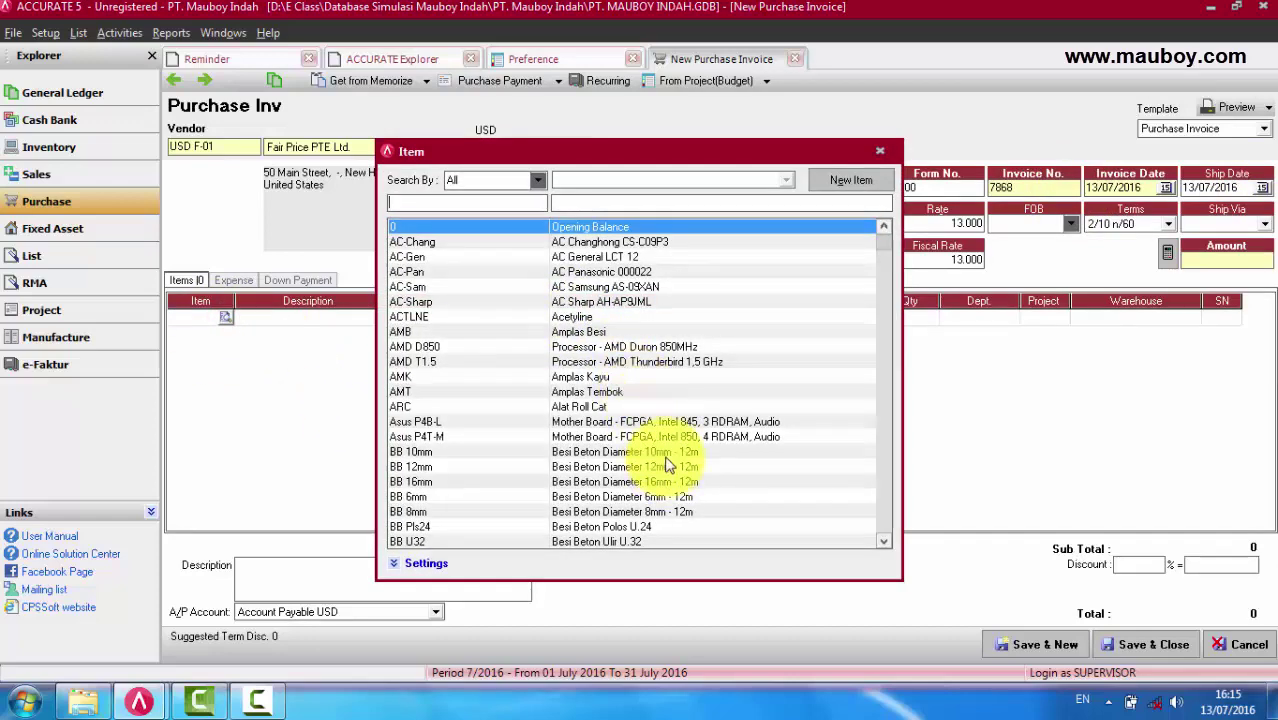
click(888, 495)
click(888, 495)
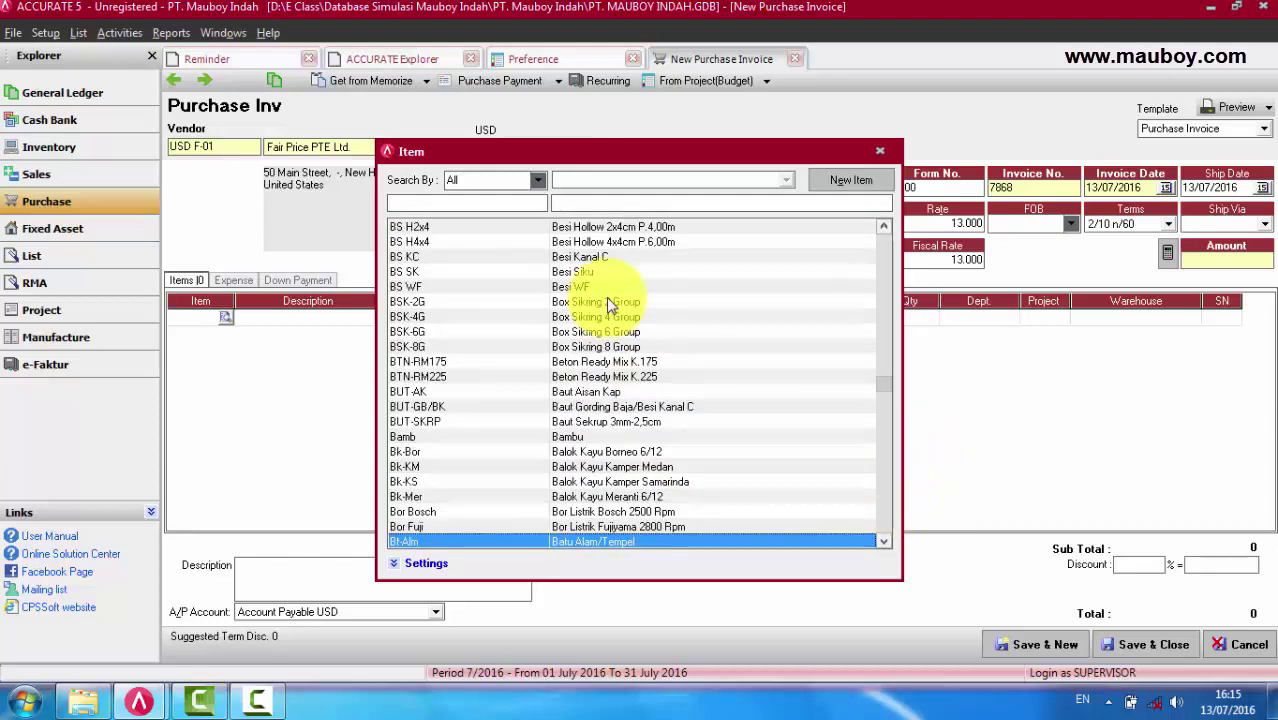
click(590, 450)
click(885, 518)
click(885, 518)
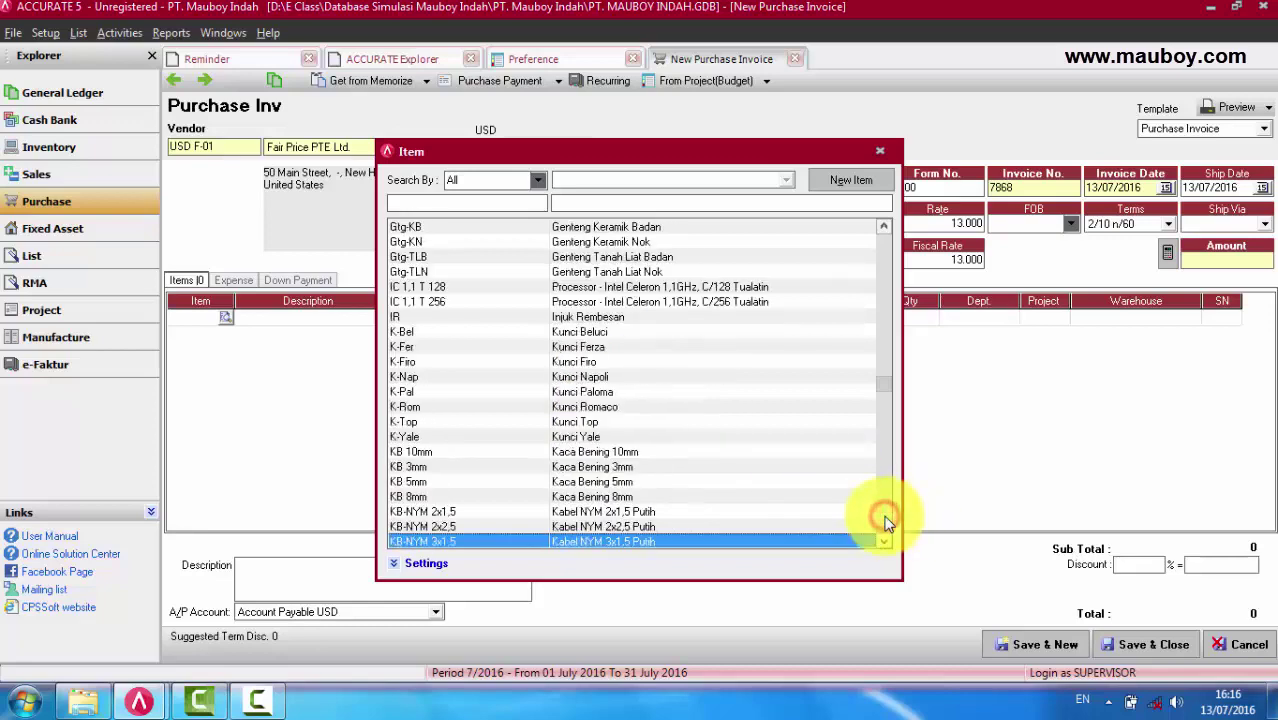
double_click(571, 387)
- Choose set as the unit for the Kunci Paloma line and enter a unit price of US$ 10
click(448, 318)
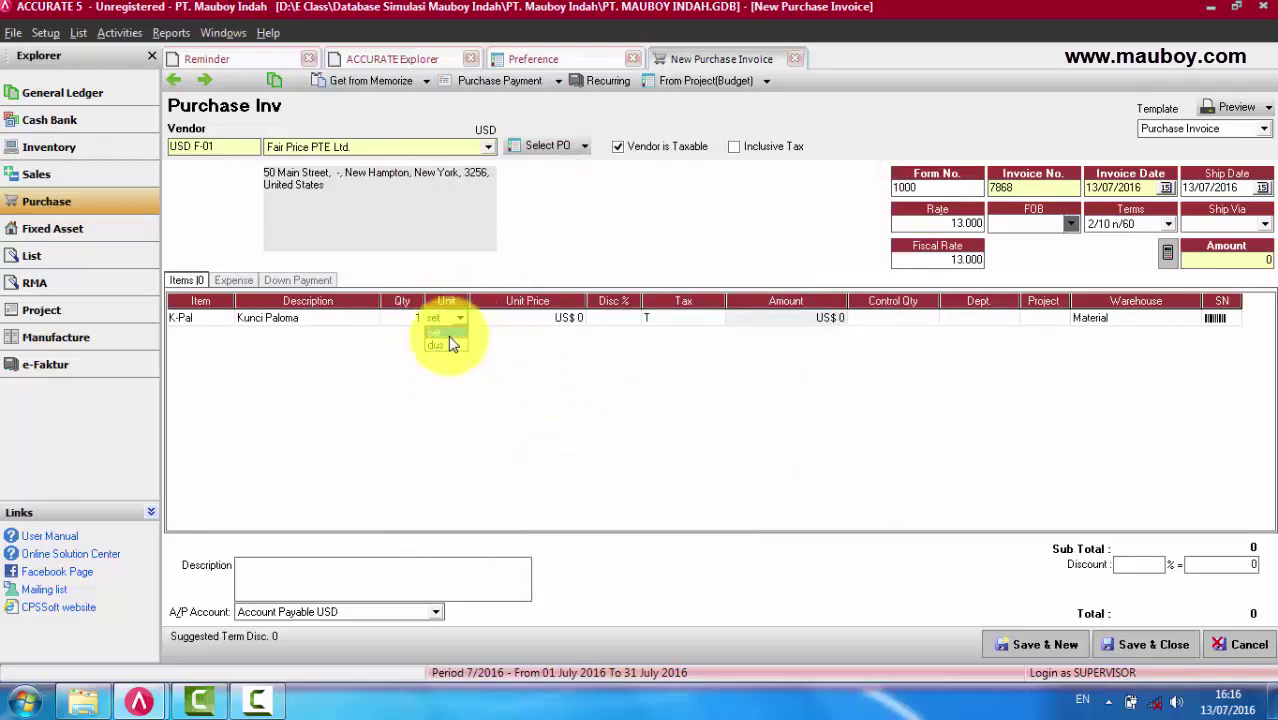
click(448, 335)
click(533, 318)
text(10)
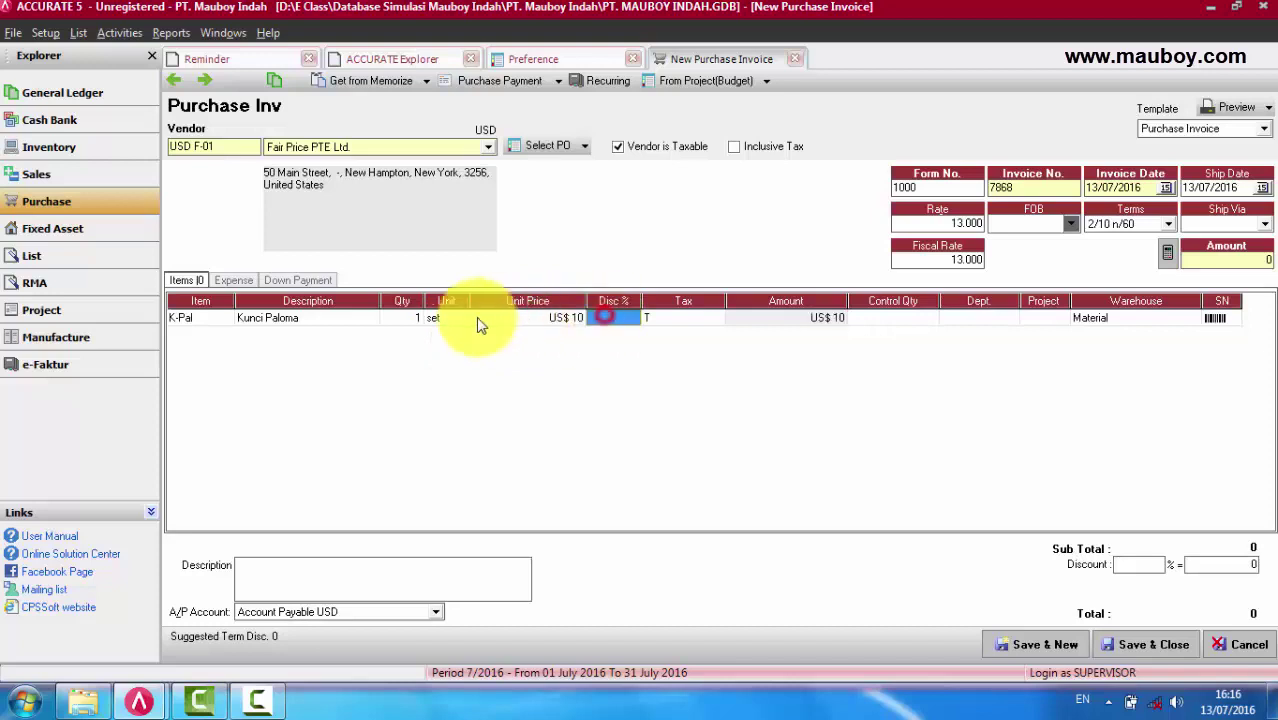
- Change the Kunci Paloma line's unit to dus and check its quantity, unit price and discount
click(444, 316)
click(446, 317)
click(443, 345)
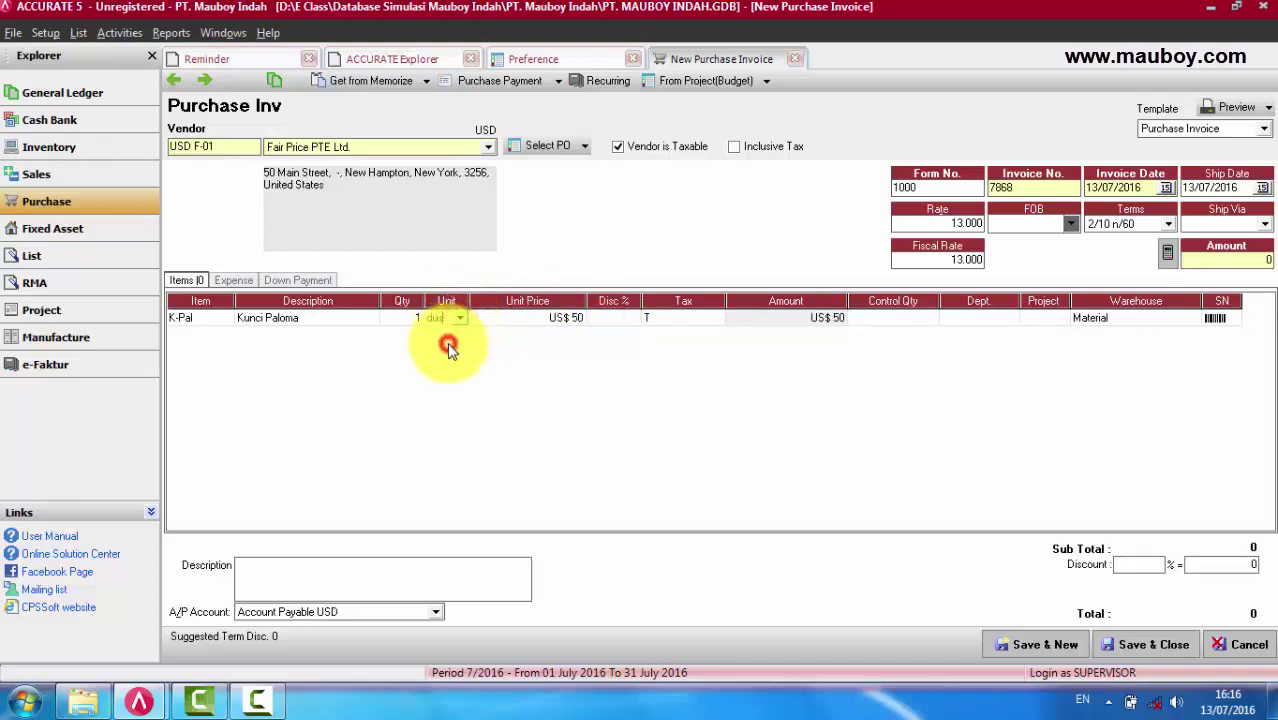
click(552, 318)
click(603, 320)
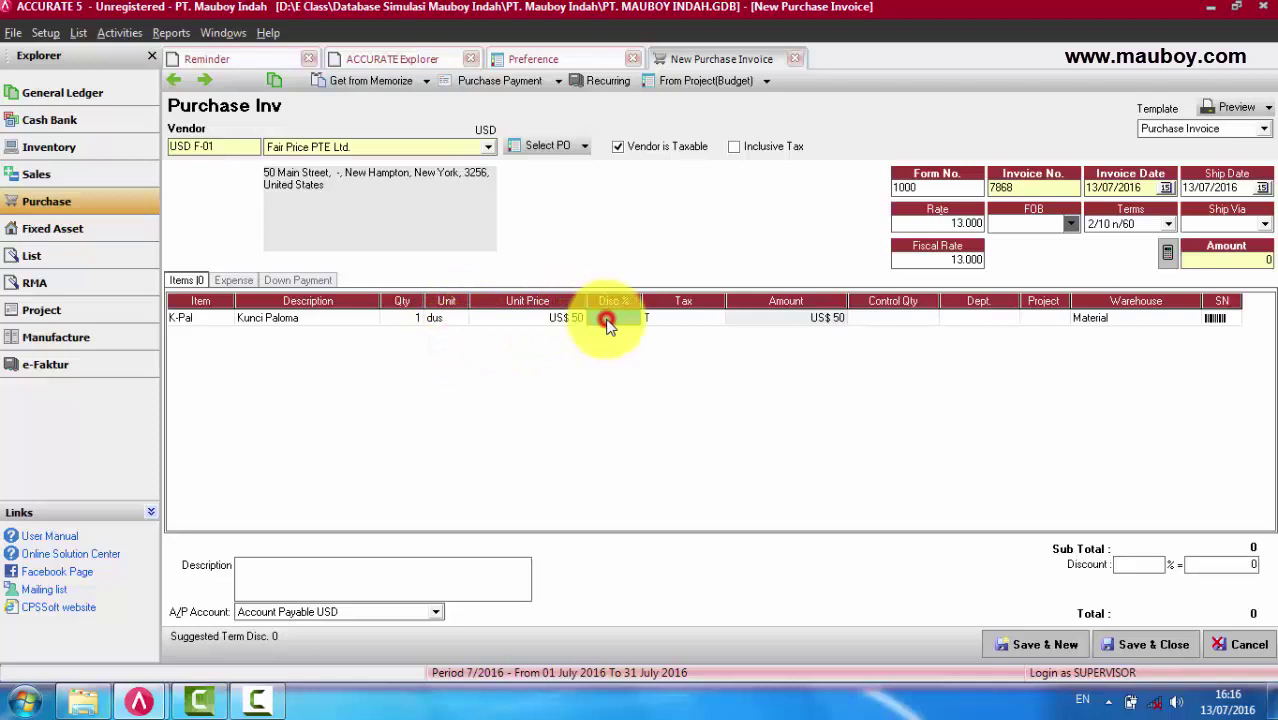
click(494, 318)
click(399, 319)
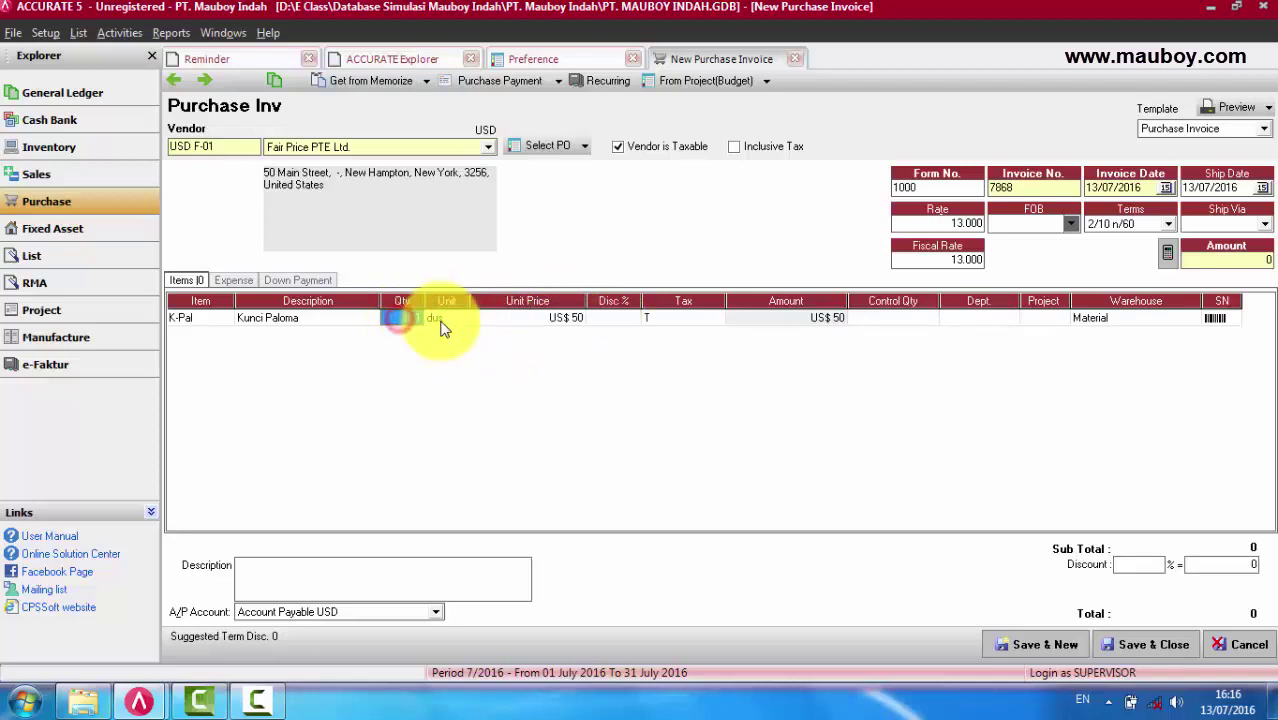
click(441, 321)
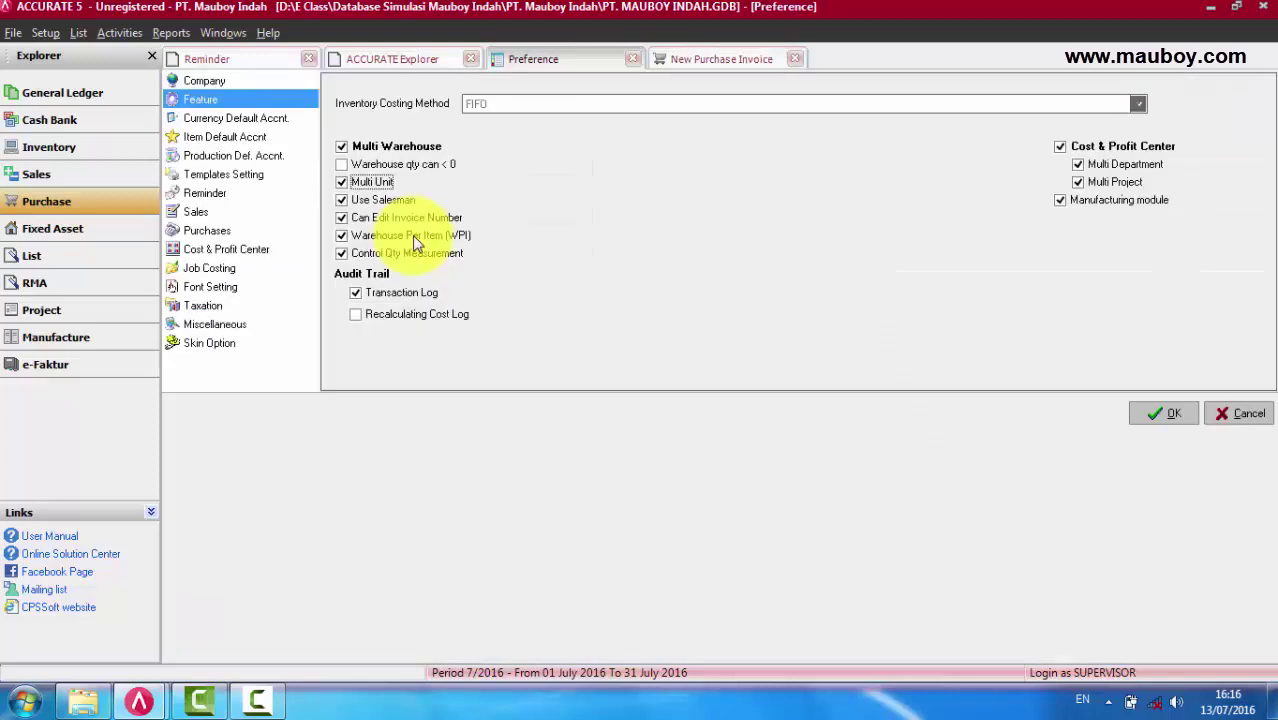
- Review the Warehouse Per Item (WPI) preference and choose the Material warehouse for the Kunci Paloma line of the purchase invoice
click(432, 243)
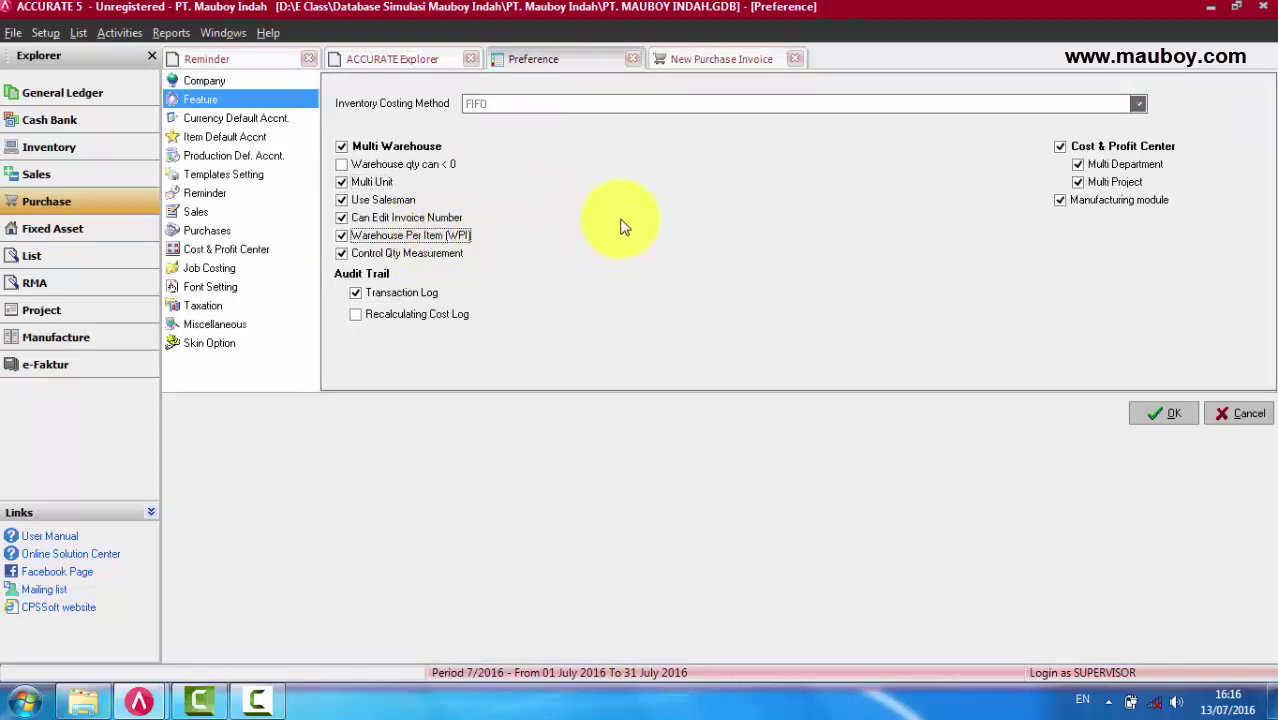
click(695, 61)
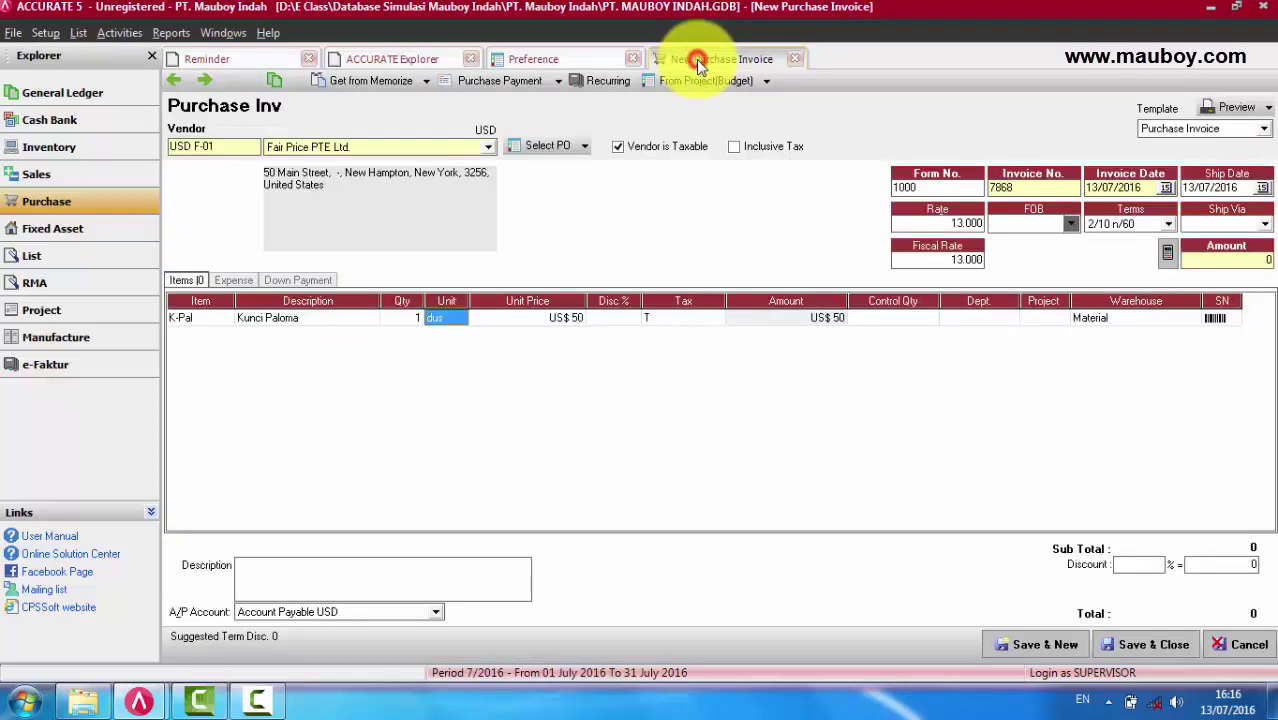
click(1107, 318)
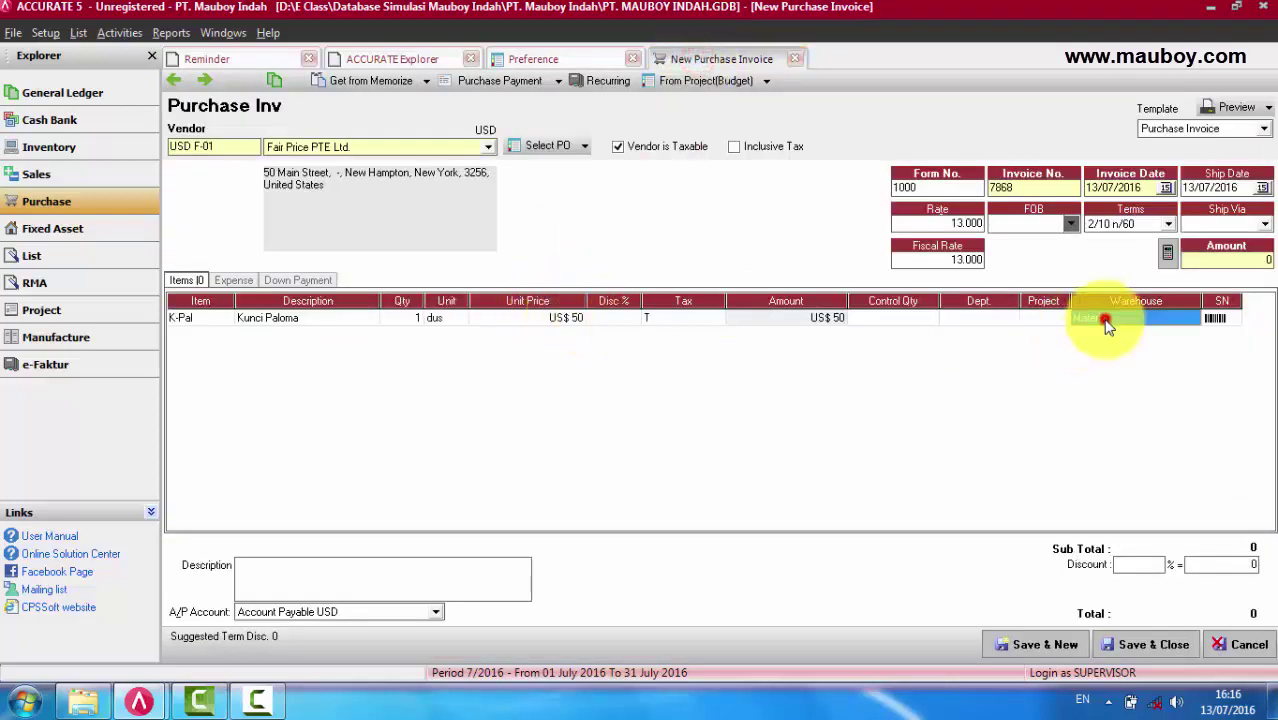
click(1180, 318)
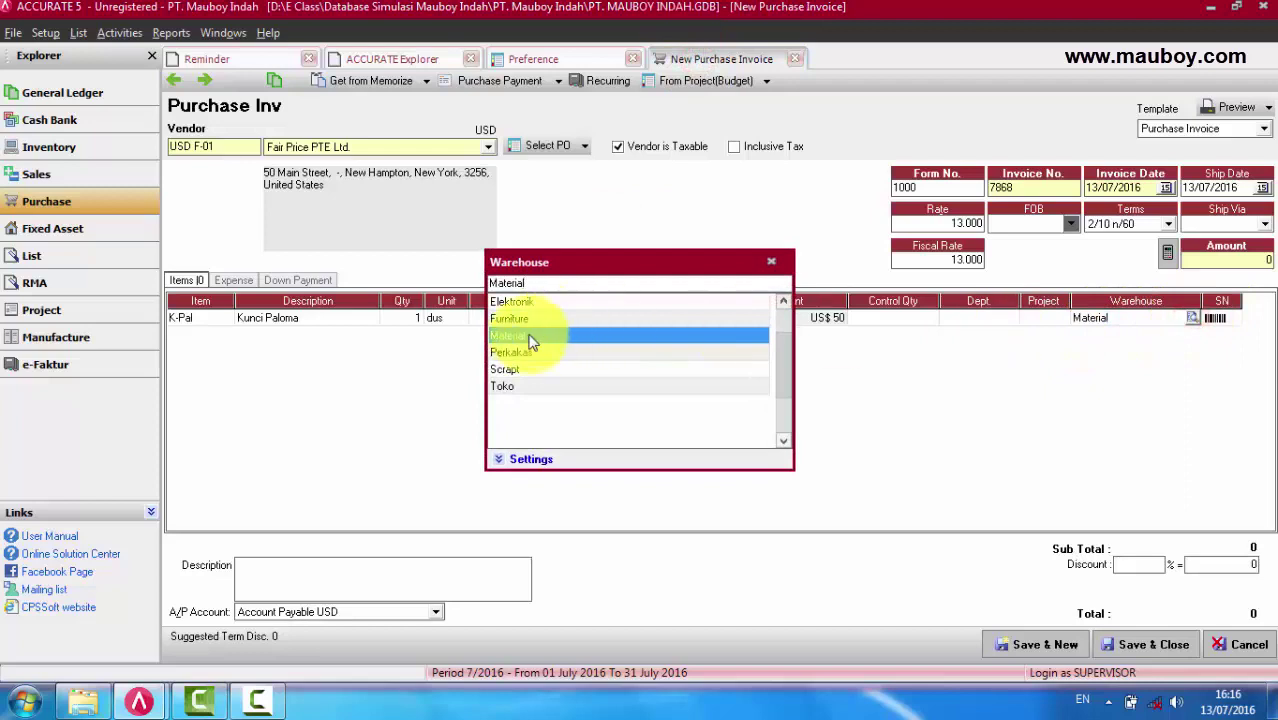
click(528, 338)
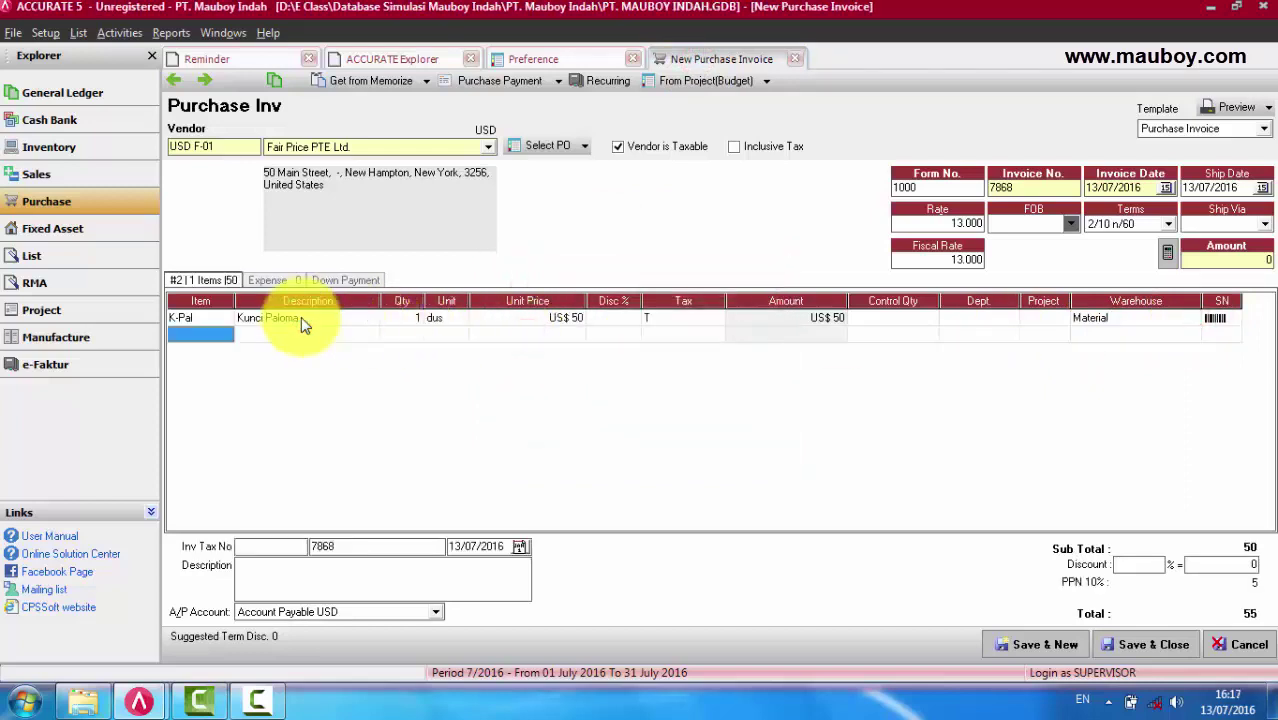
- Add the item AC Changhong CS-C09P3 (AC-Chang) as the second invoice line and check its warehouse
double_click(220, 338)
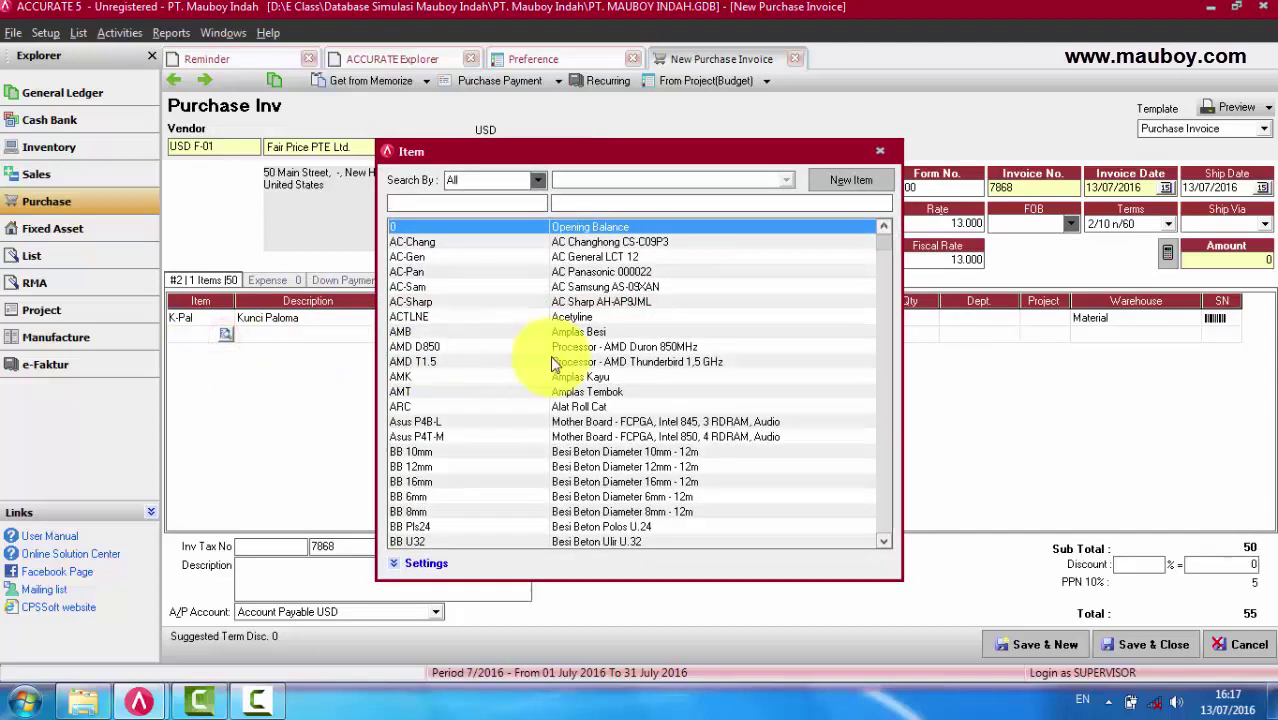
click(607, 245)
click(1093, 337)
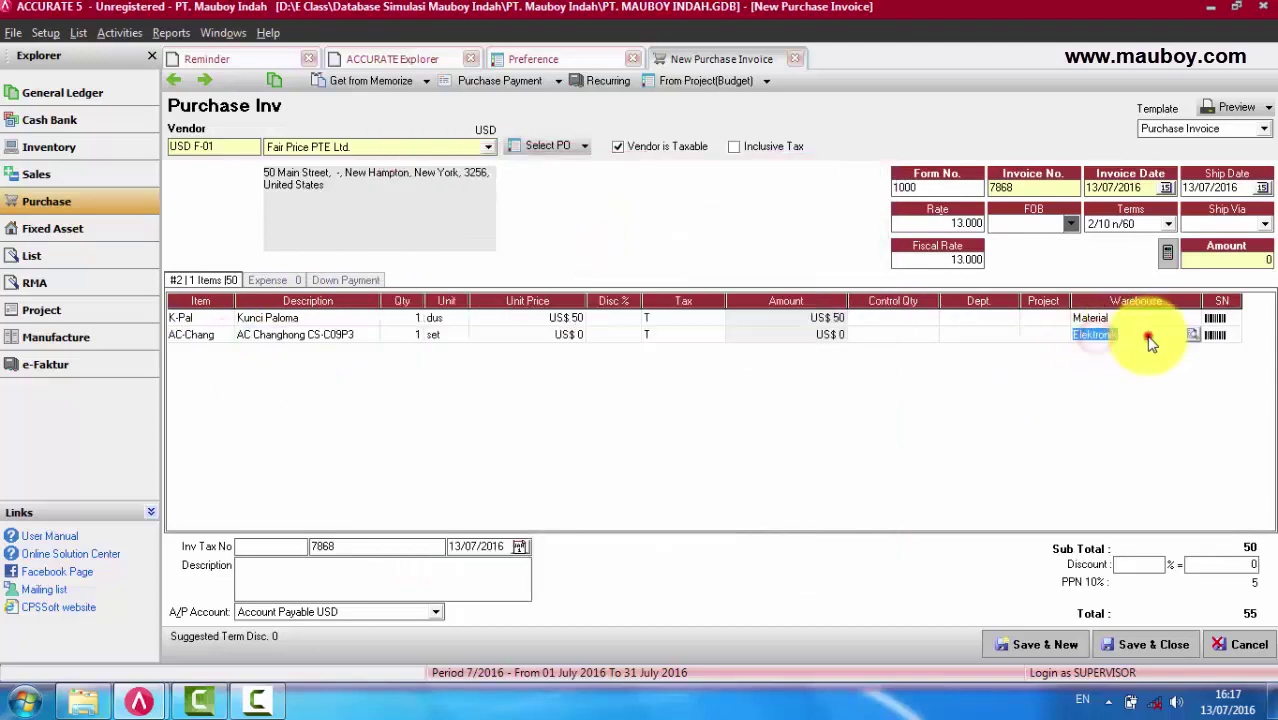
click(1107, 336)
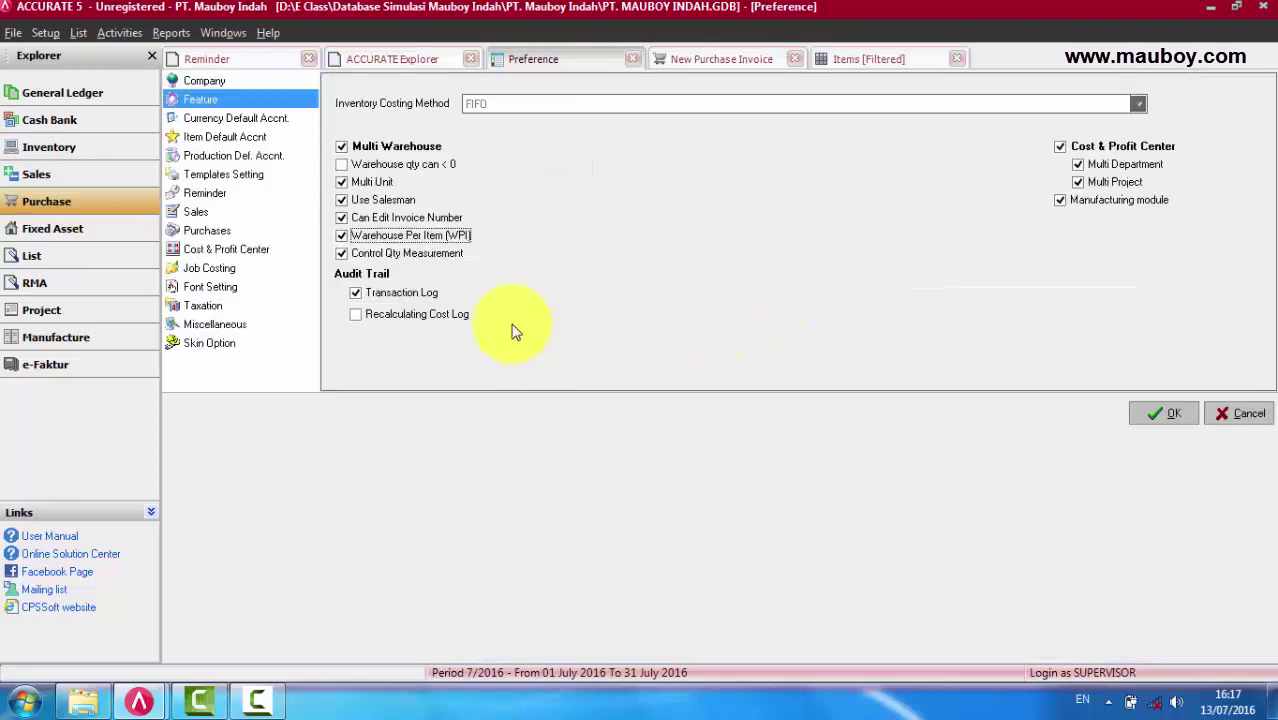
- Review the Control Qty Measurement preference and examine the quantity and quantity control of item PKT 1-4cm
click(401, 256)
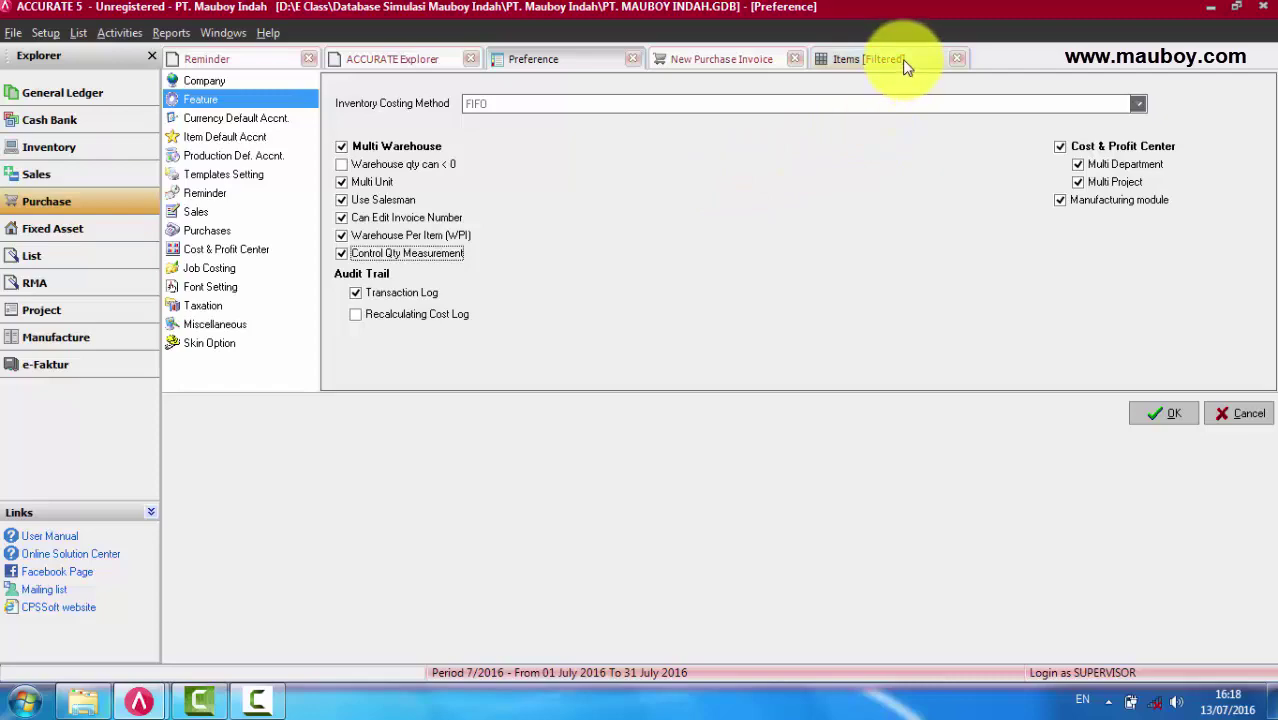
click(868, 62)
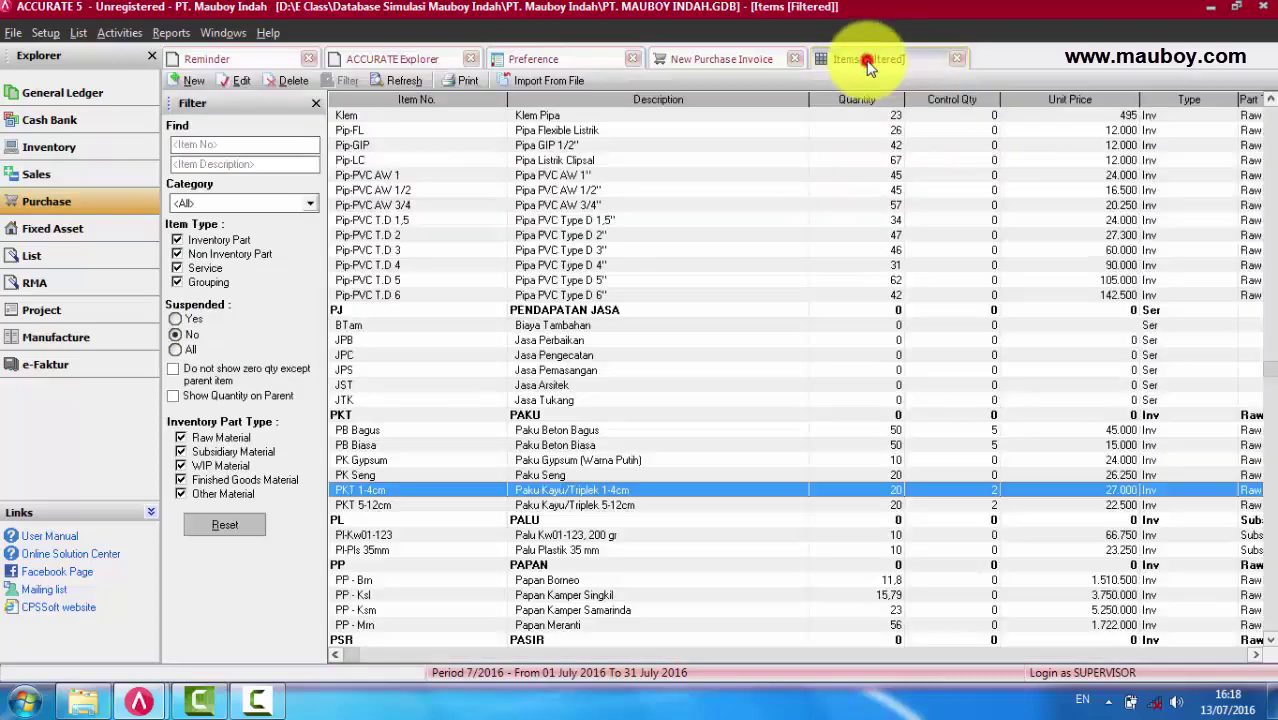
double_click(560, 495)
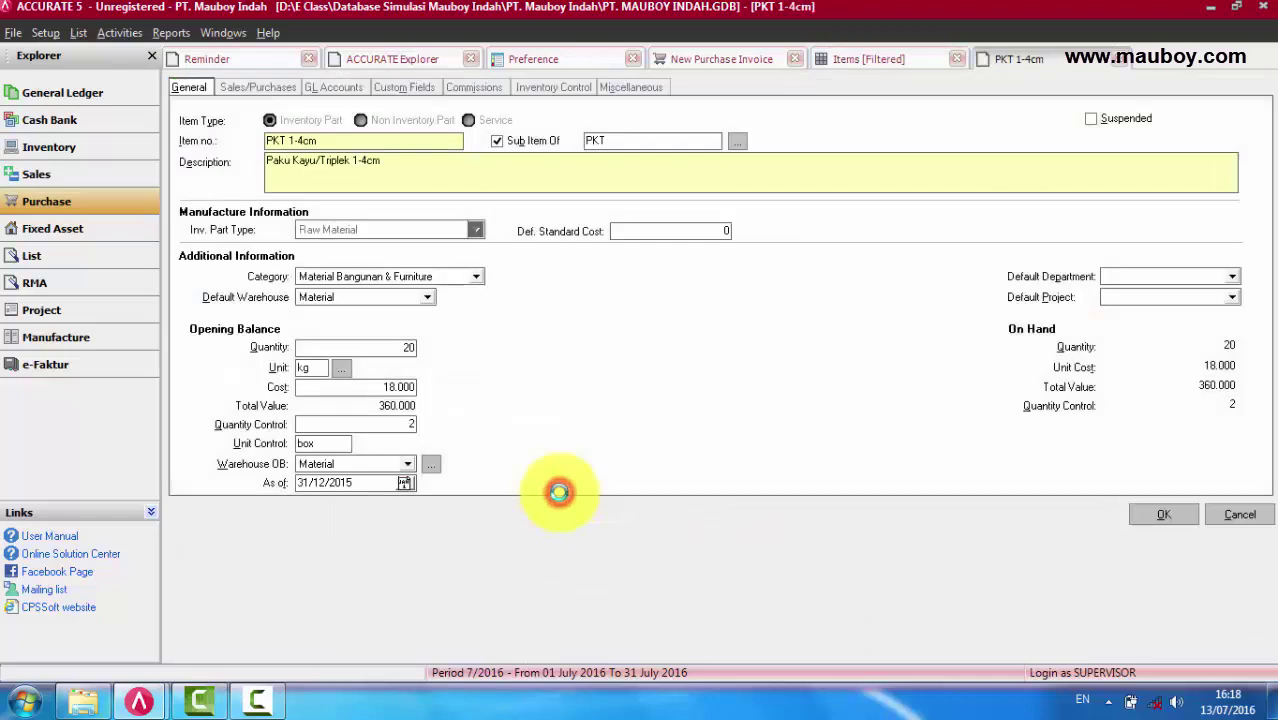
click(330, 426)
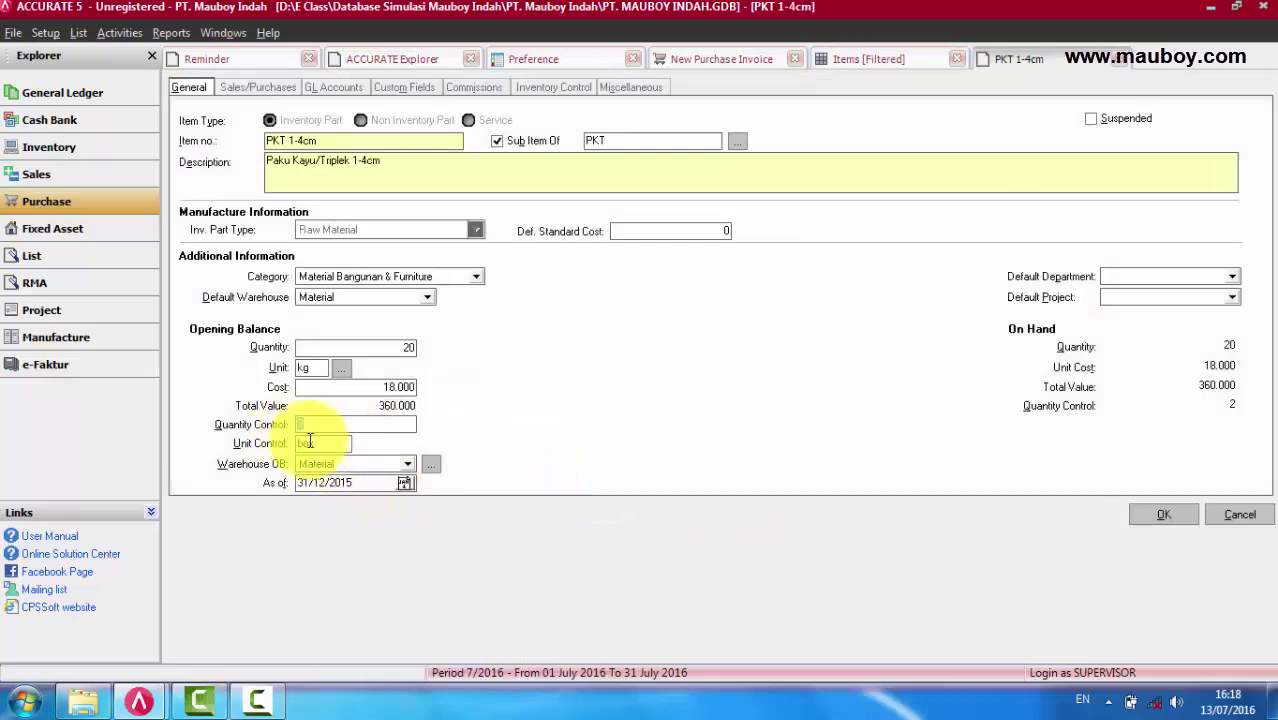
click(358, 424)
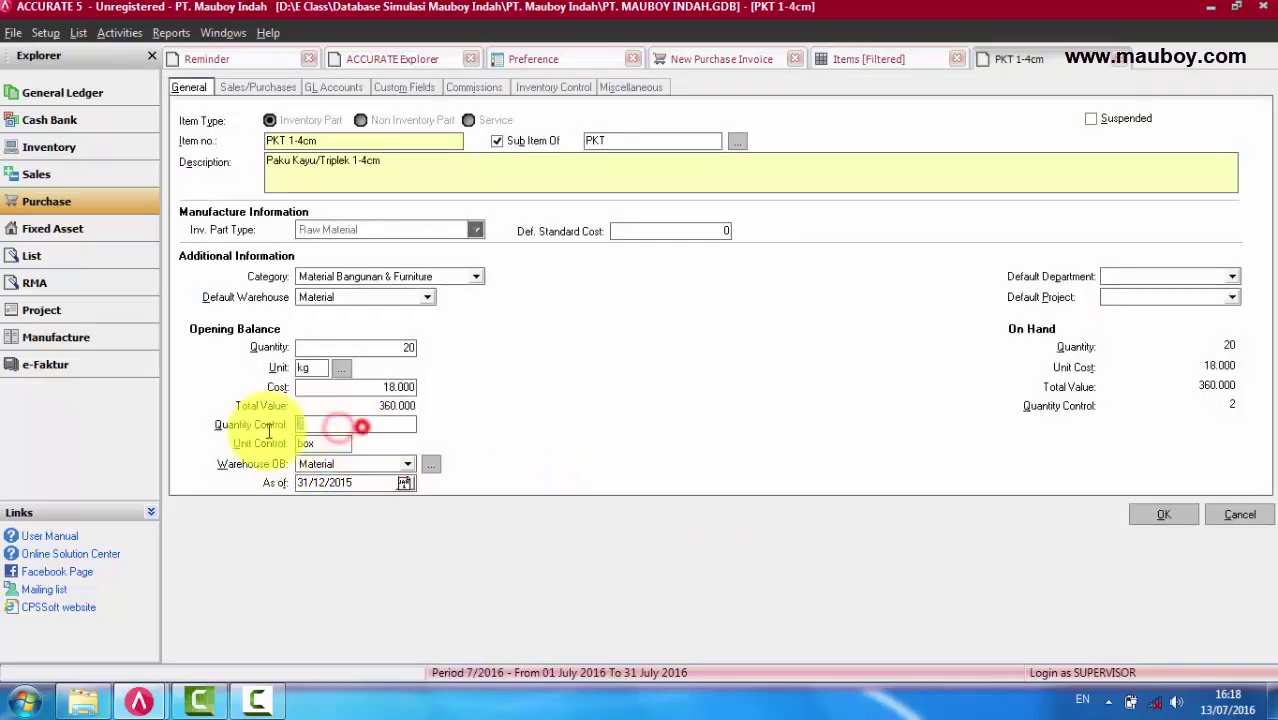
click(368, 347)
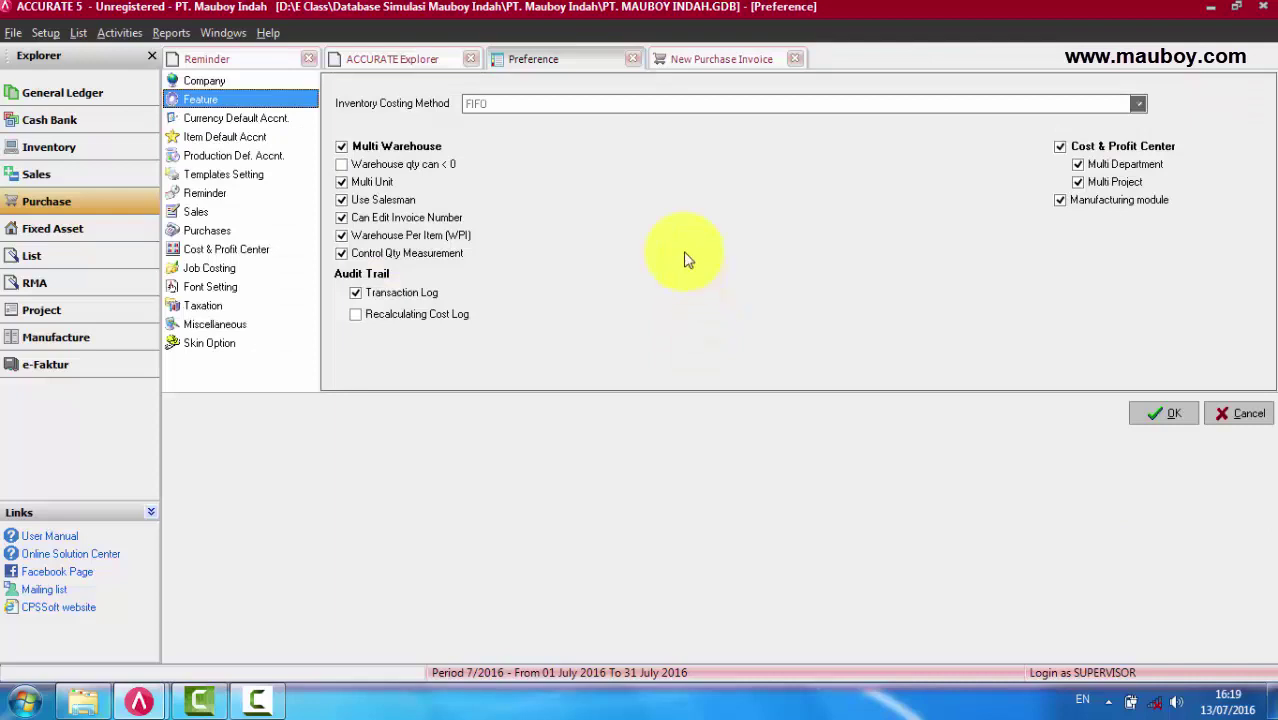
- Browse the preference pages for currency, item and production default accounts, templates setting and reminder
click(216, 119)
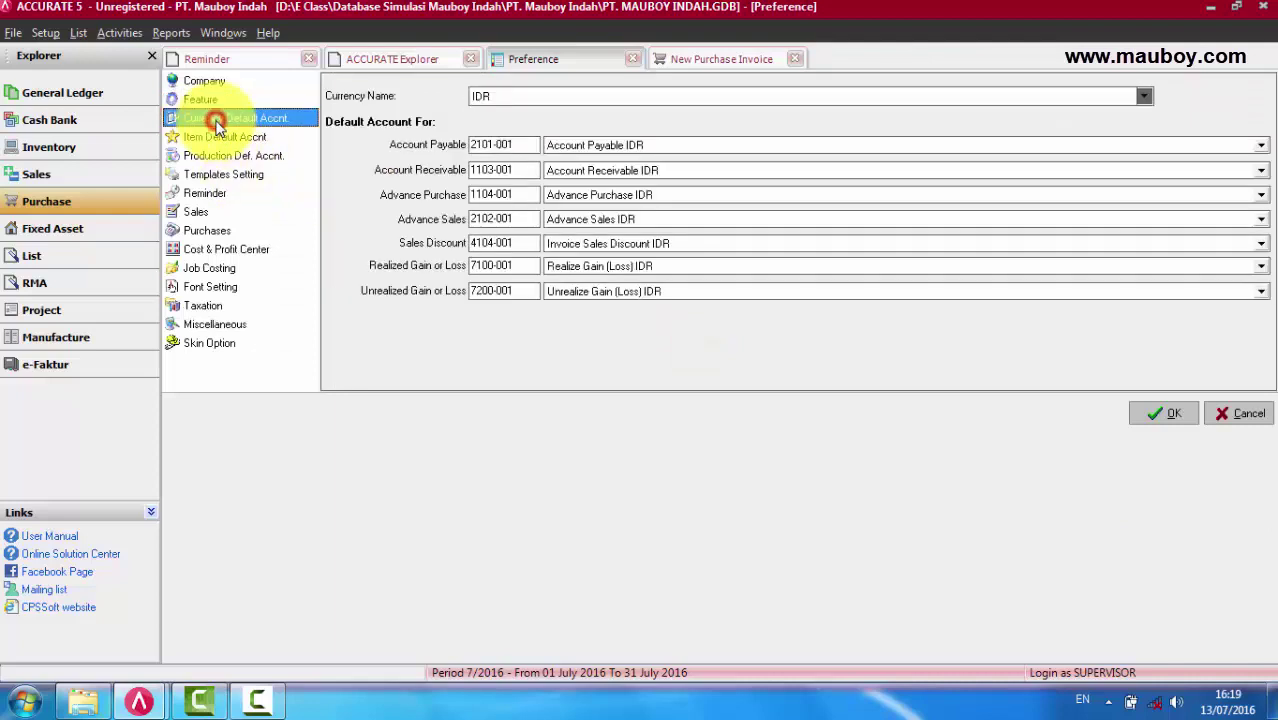
click(218, 138)
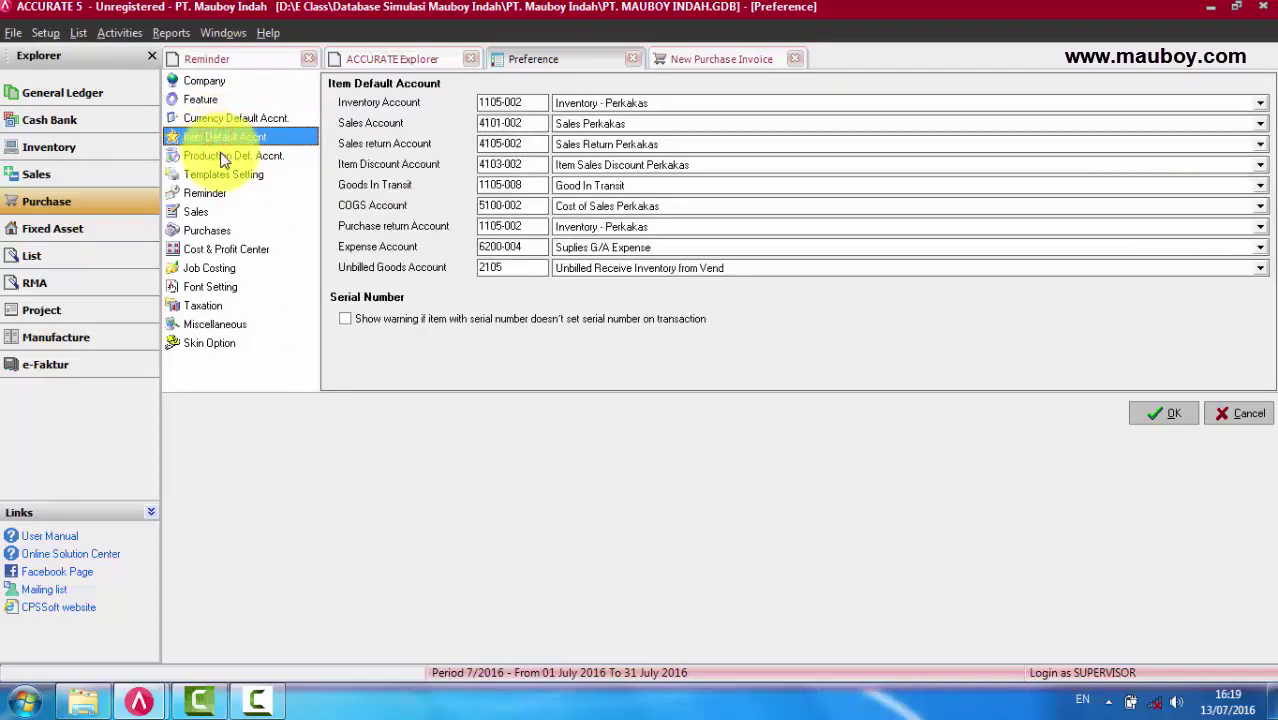
click(221, 157)
click(220, 175)
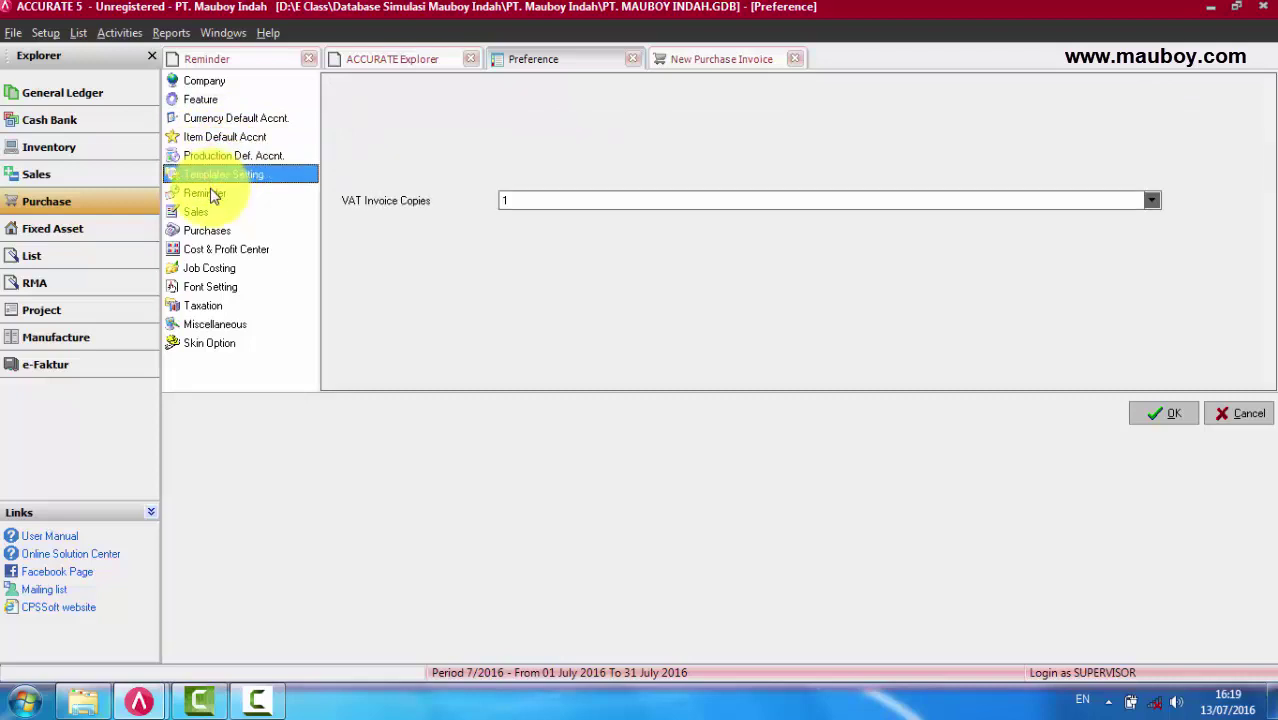
click(210, 193)
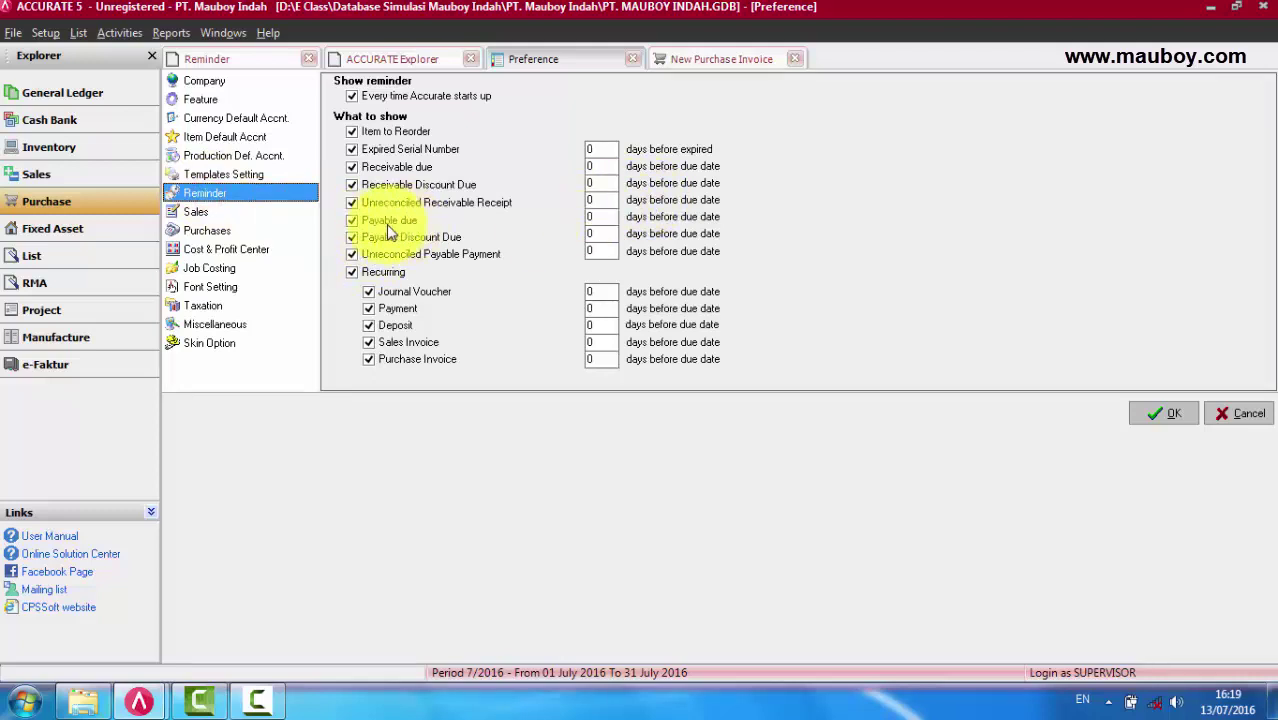
- Examine the IDR entries under Payable Due in the Reminder list, including vendor Aneka Furniture, PT, and collapse them again
click(256, 60)
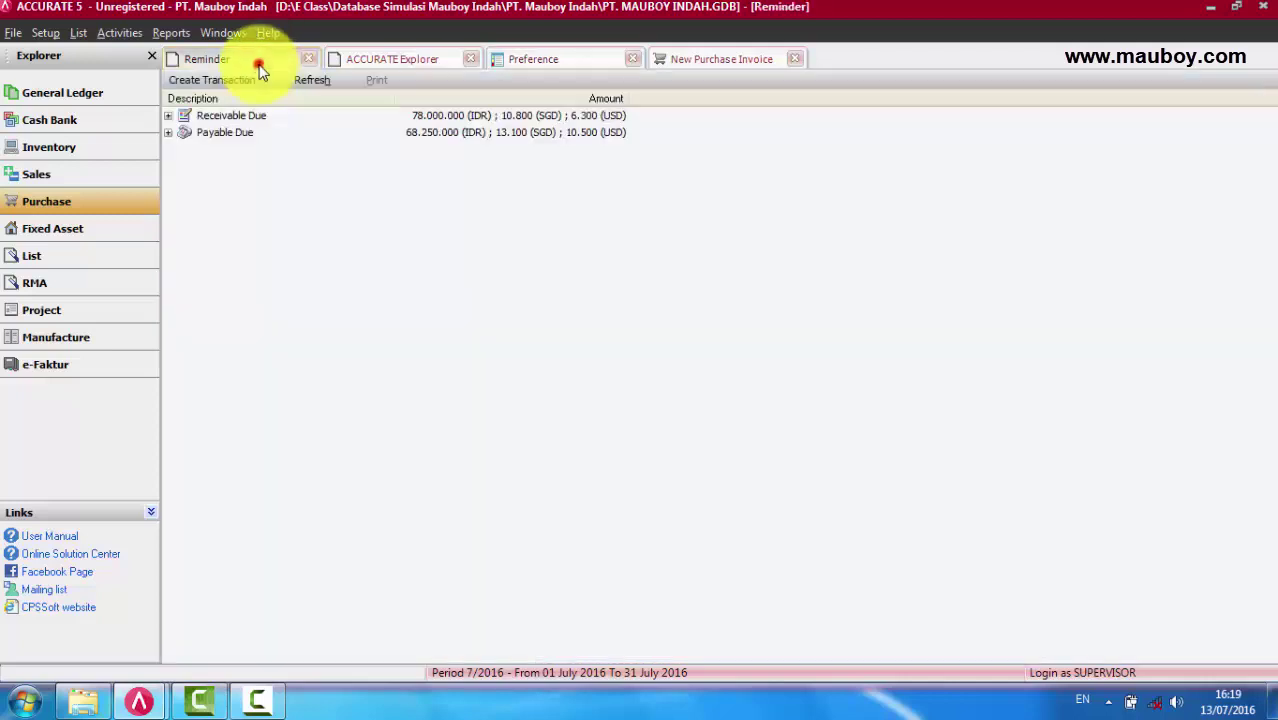
click(168, 132)
click(178, 149)
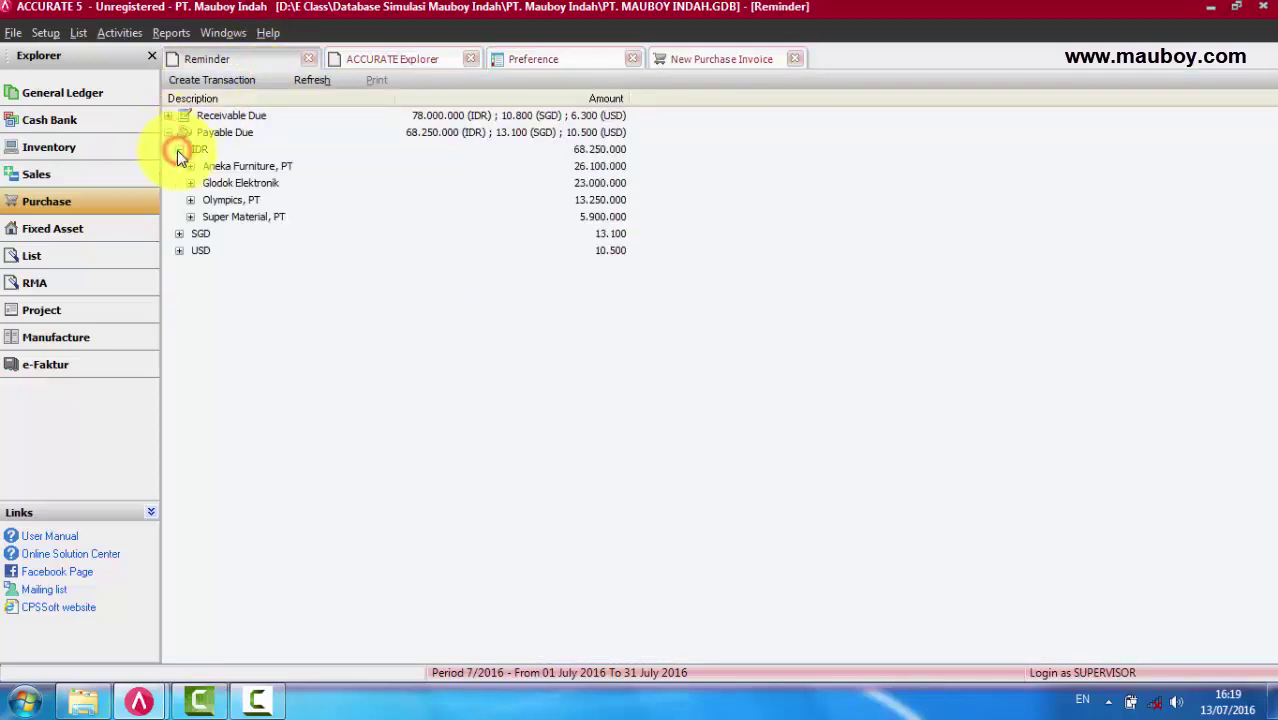
click(190, 166)
click(190, 166)
click(178, 149)
click(173, 133)
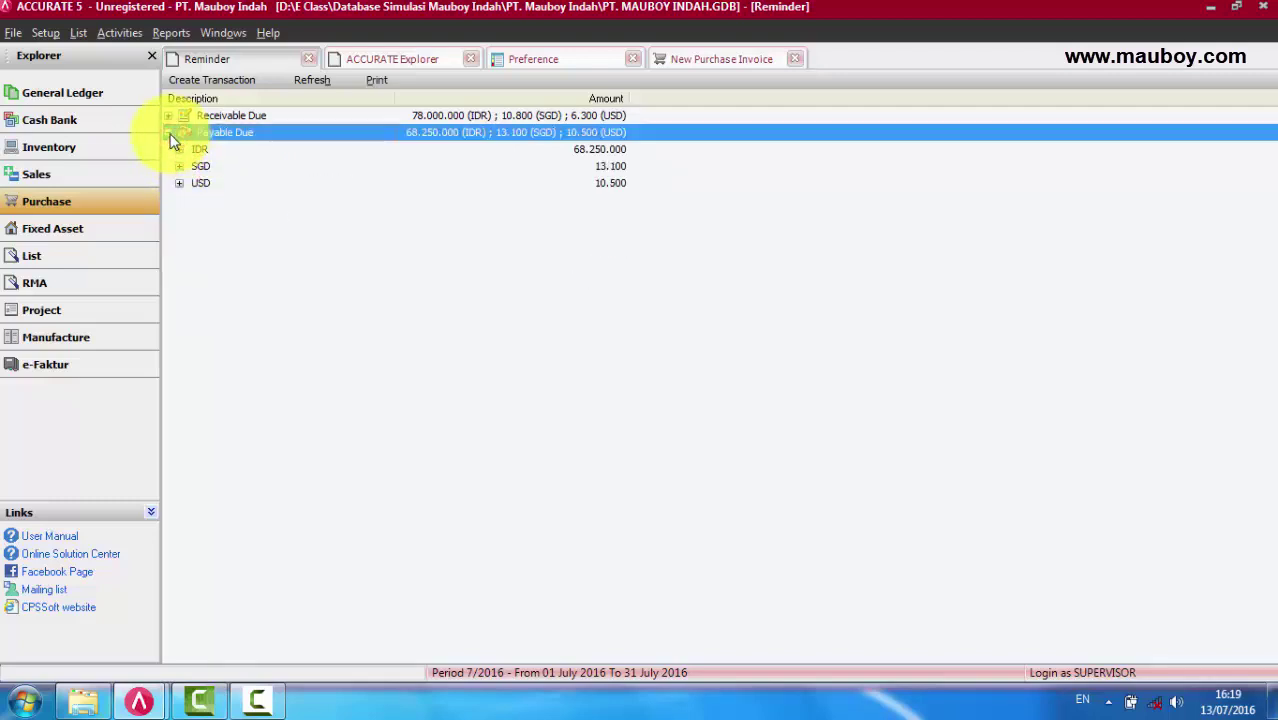
click(168, 132)
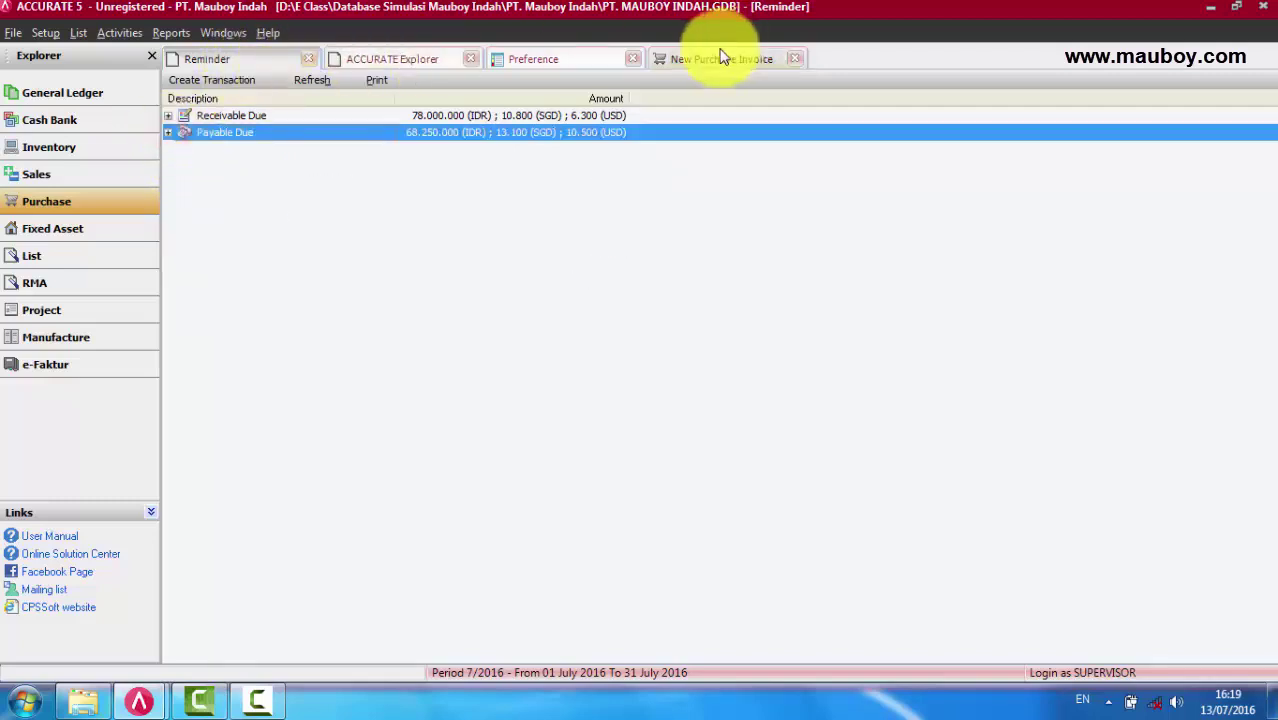
- Review the days-before-expiry and days-before-due-date settings in the reminder preferences and return to the Reminder list
click(570, 58)
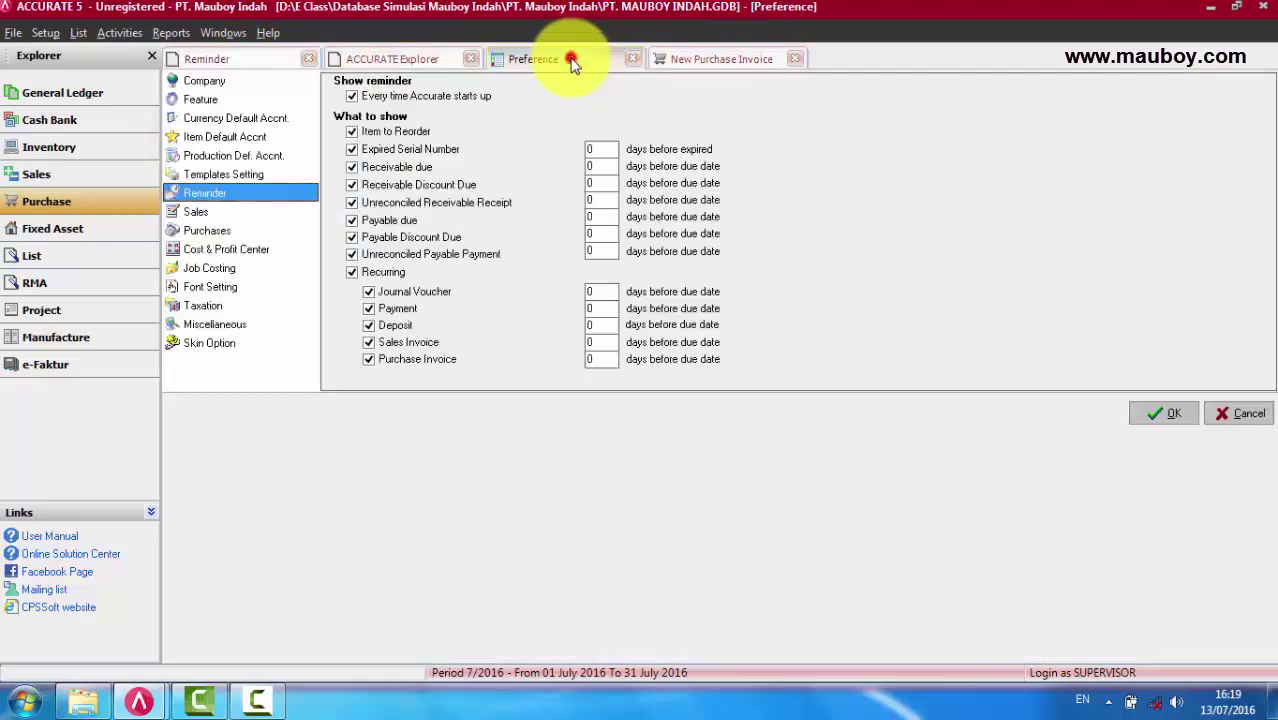
click(595, 183)
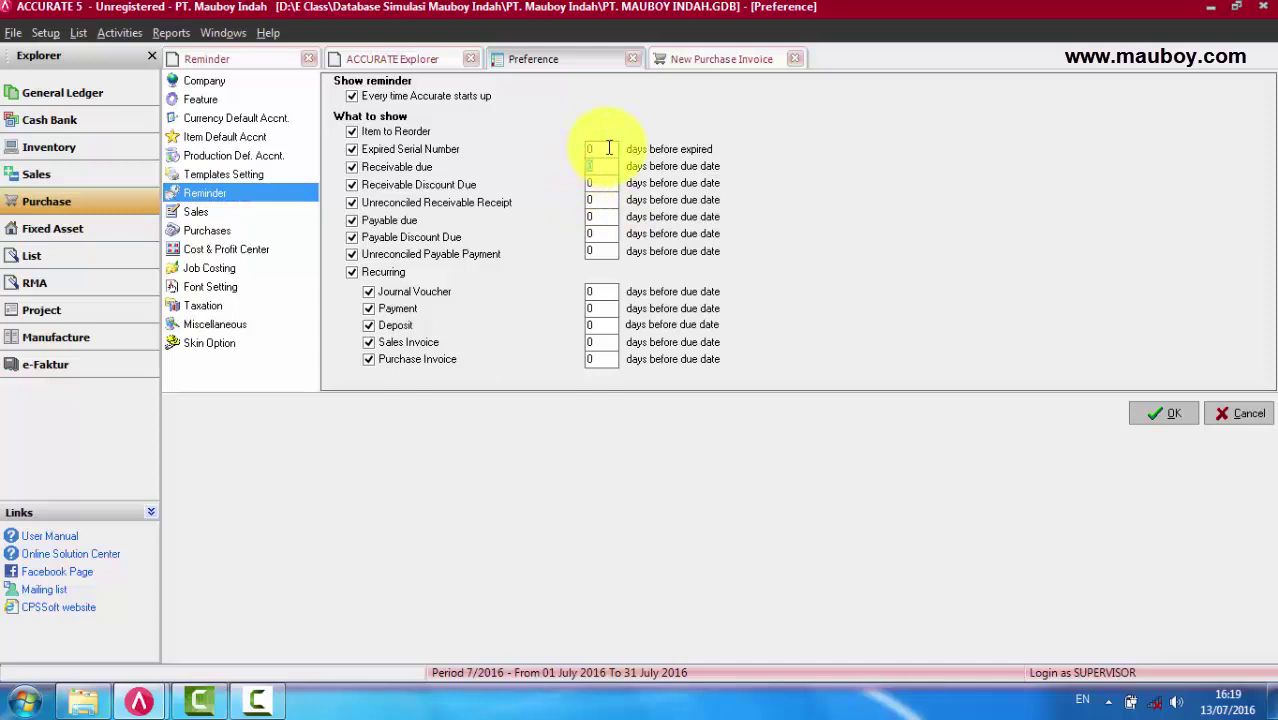
click(607, 148)
click(604, 164)
click(611, 201)
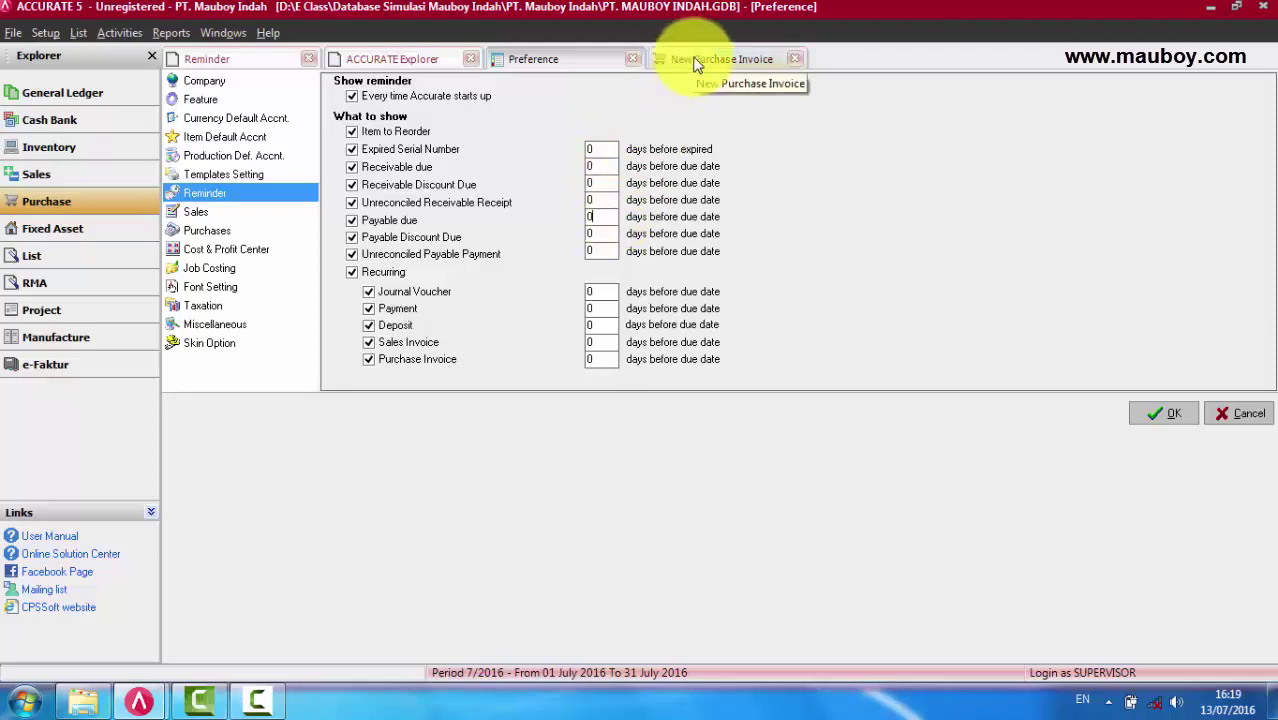
click(236, 60)
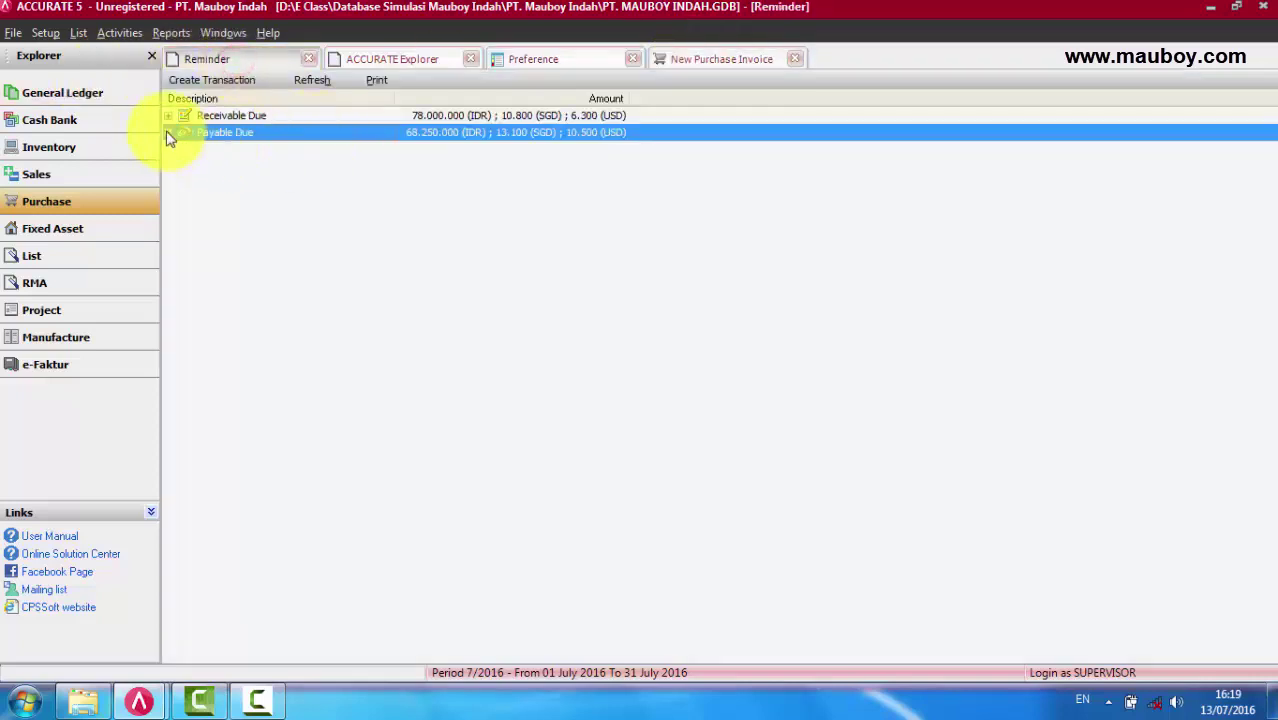
- Examine the IDR payables by vendor under Payable Due in the Reminder list, including the entries of Aneka Furniture, PT
click(168, 133)
click(168, 133)
click(168, 133)
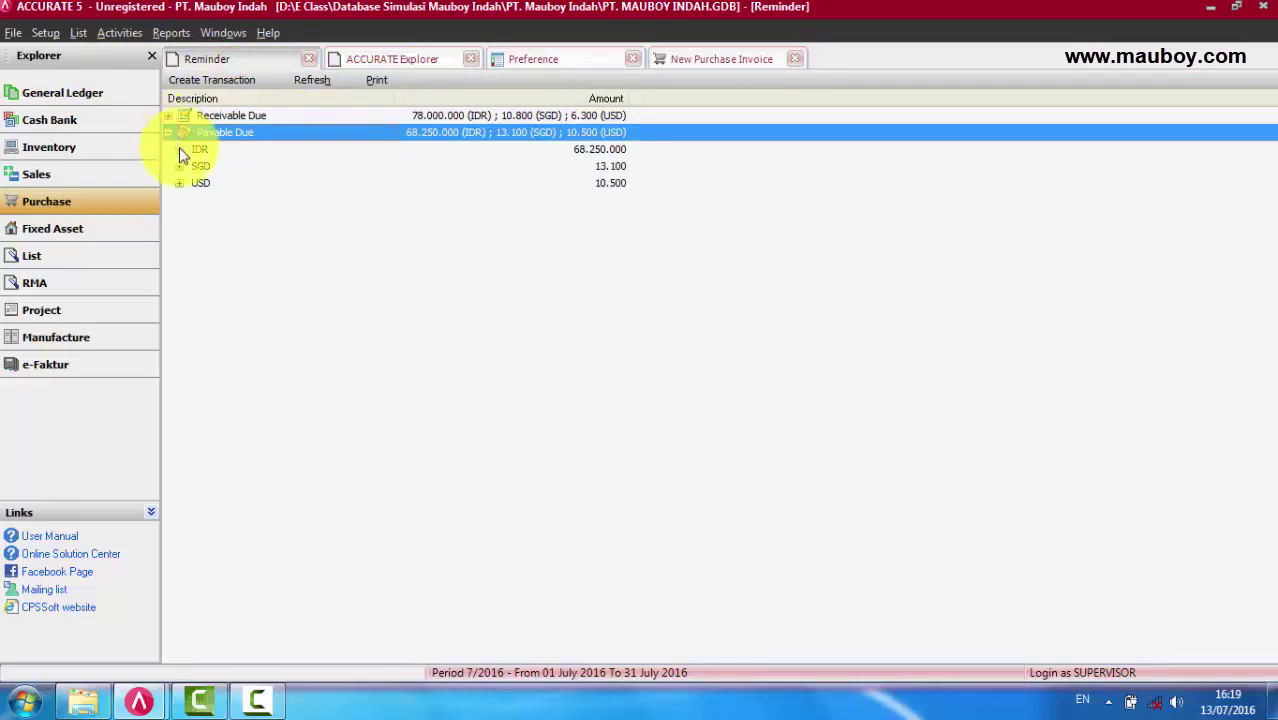
click(179, 149)
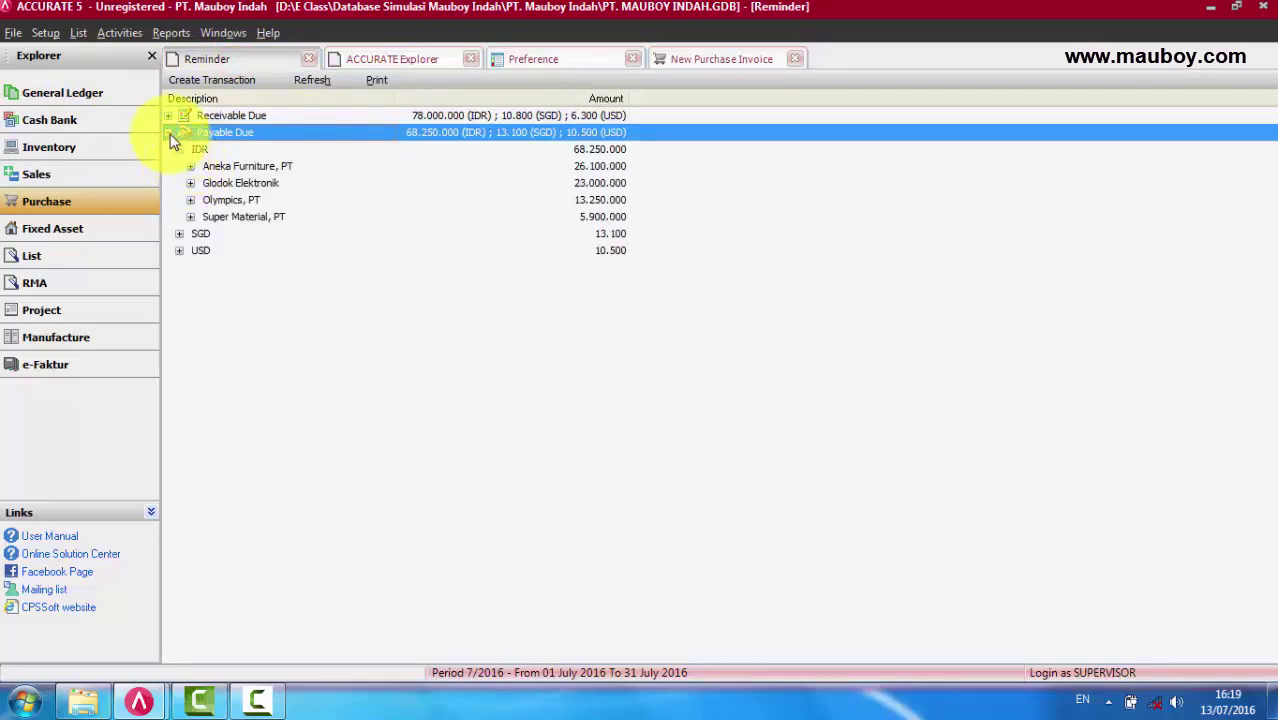
click(169, 133)
click(169, 133)
click(190, 166)
click(190, 166)
- Examine the SGD and USD payables in the Reminder list, including the individual invoices of Joo Seng Electric Co
click(179, 233)
double_click(208, 250)
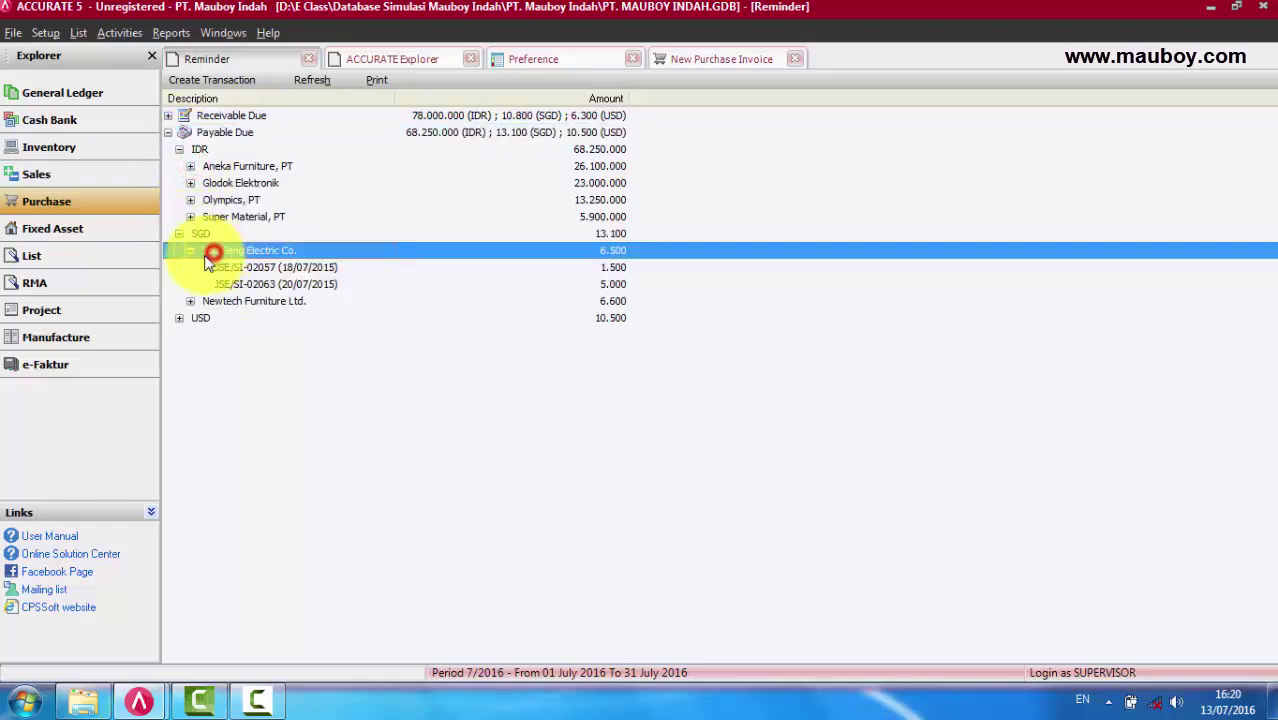
click(248, 267)
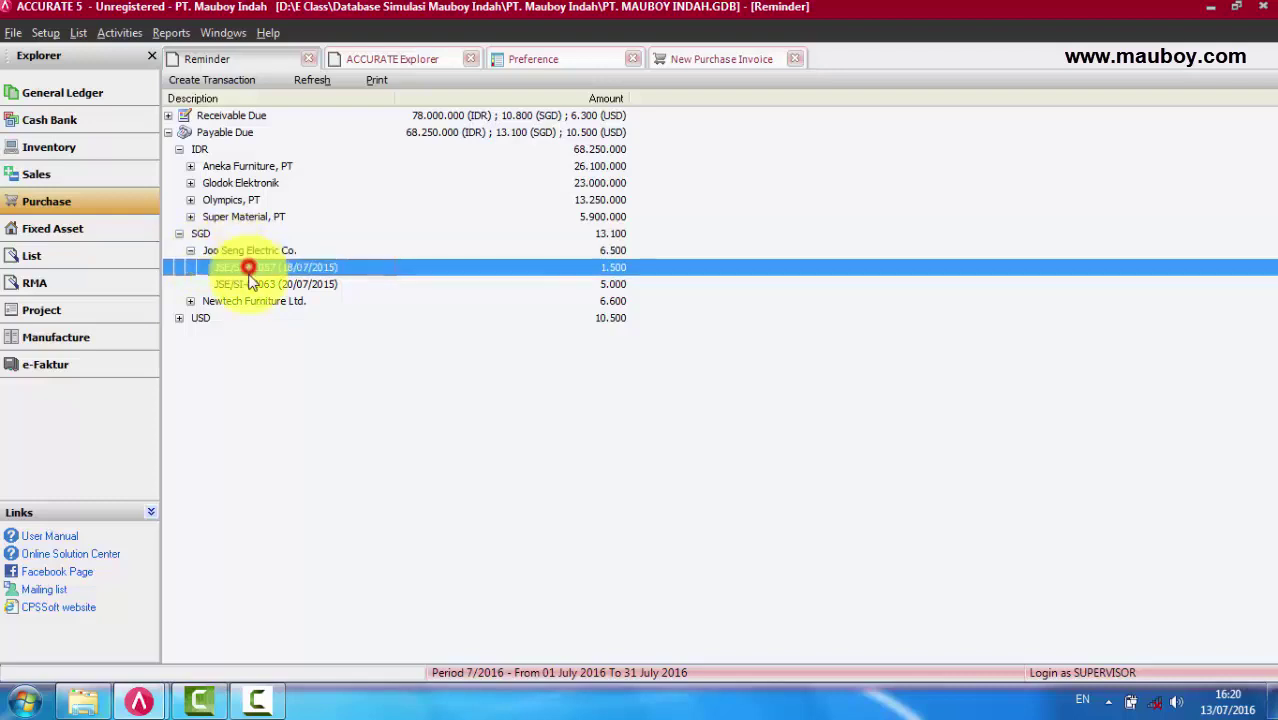
click(245, 284)
click(180, 318)
click(214, 333)
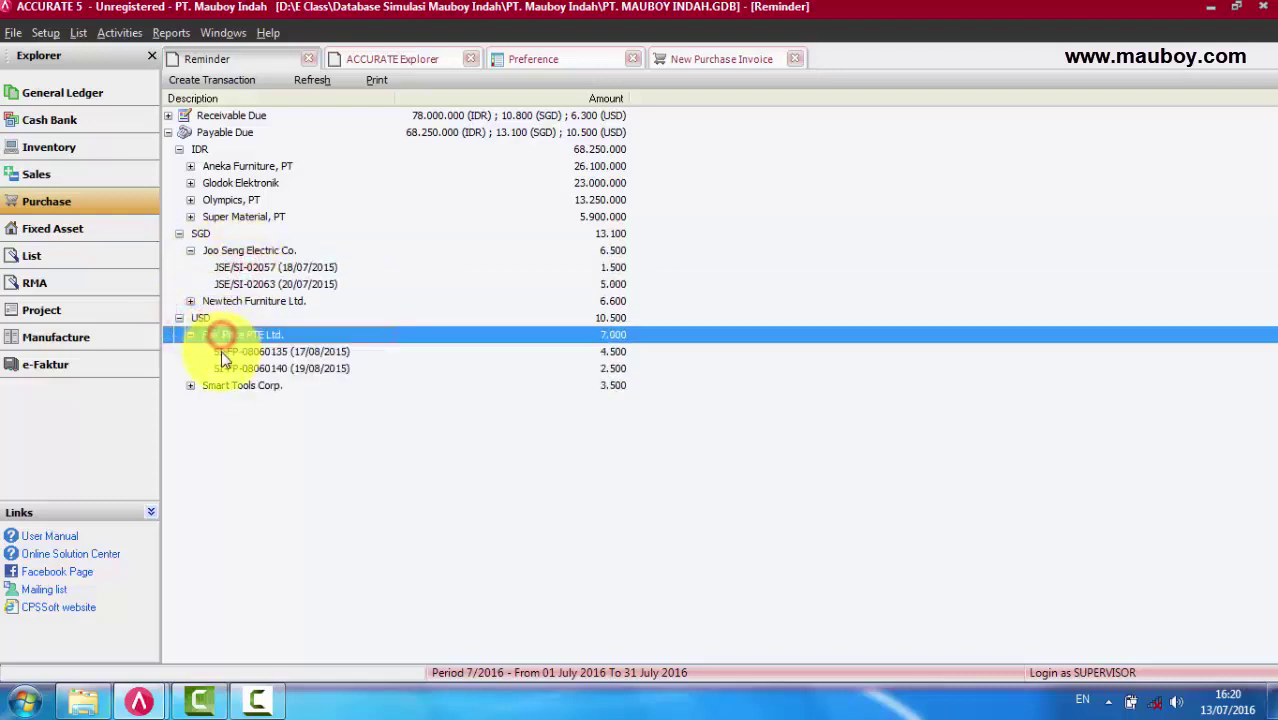
click(224, 388)
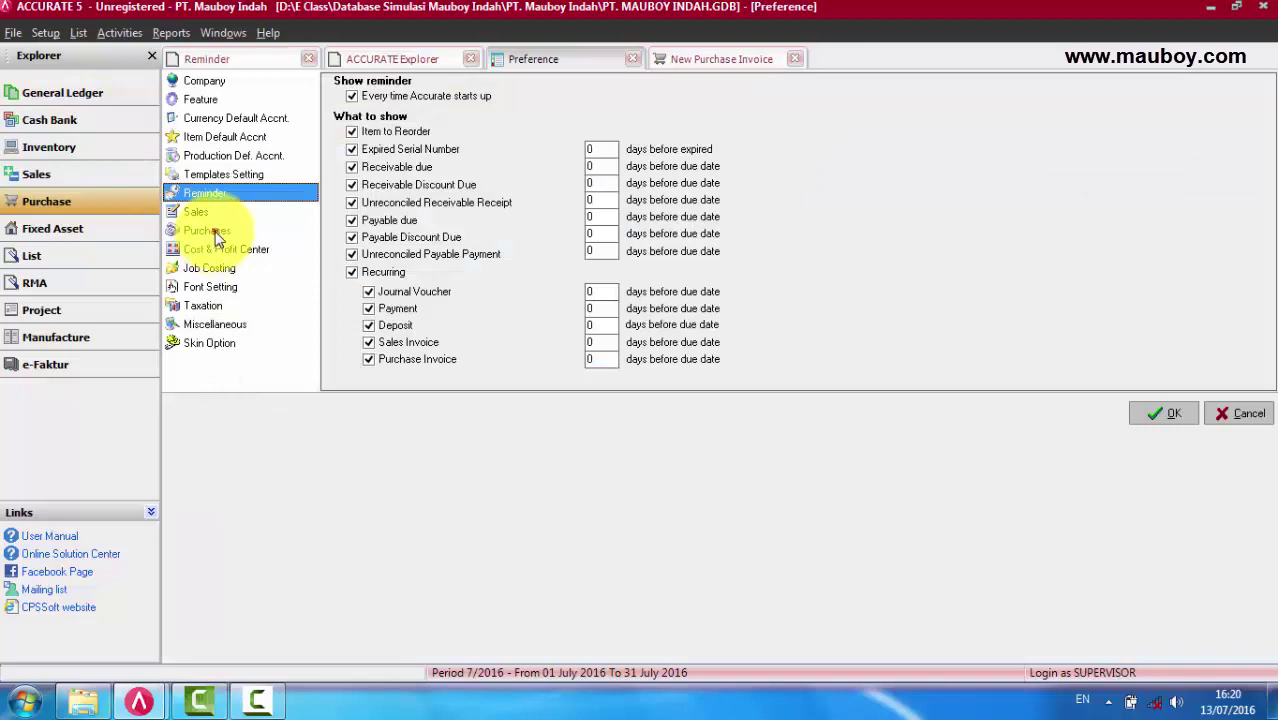
- Enable Remember Vendor in the Purchases preferences
click(207, 230)
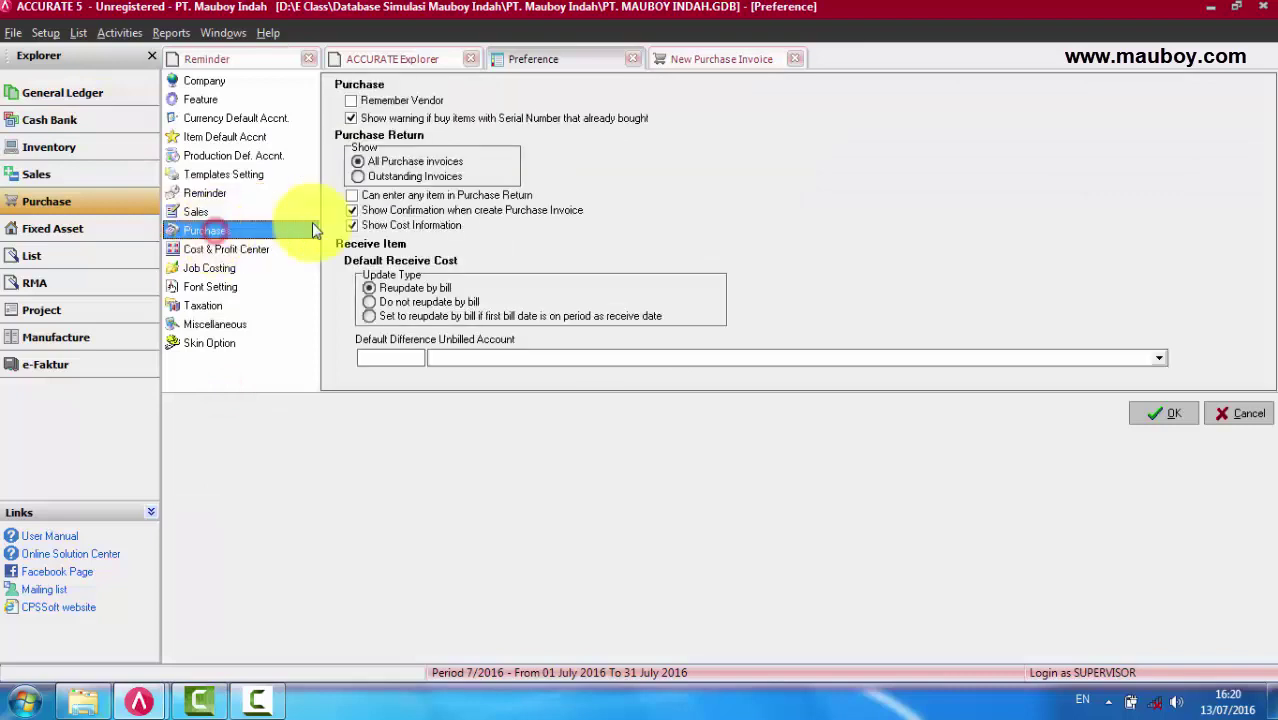
click(352, 101)
click(352, 101)
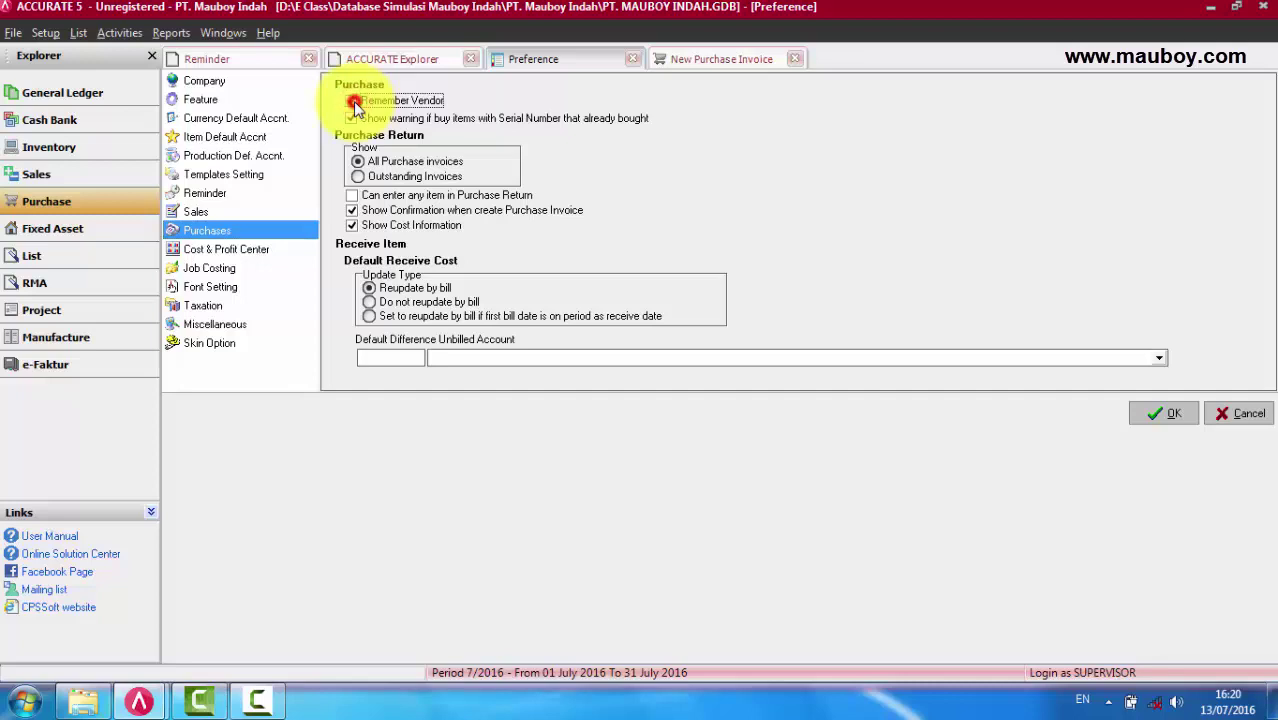
click(352, 101)
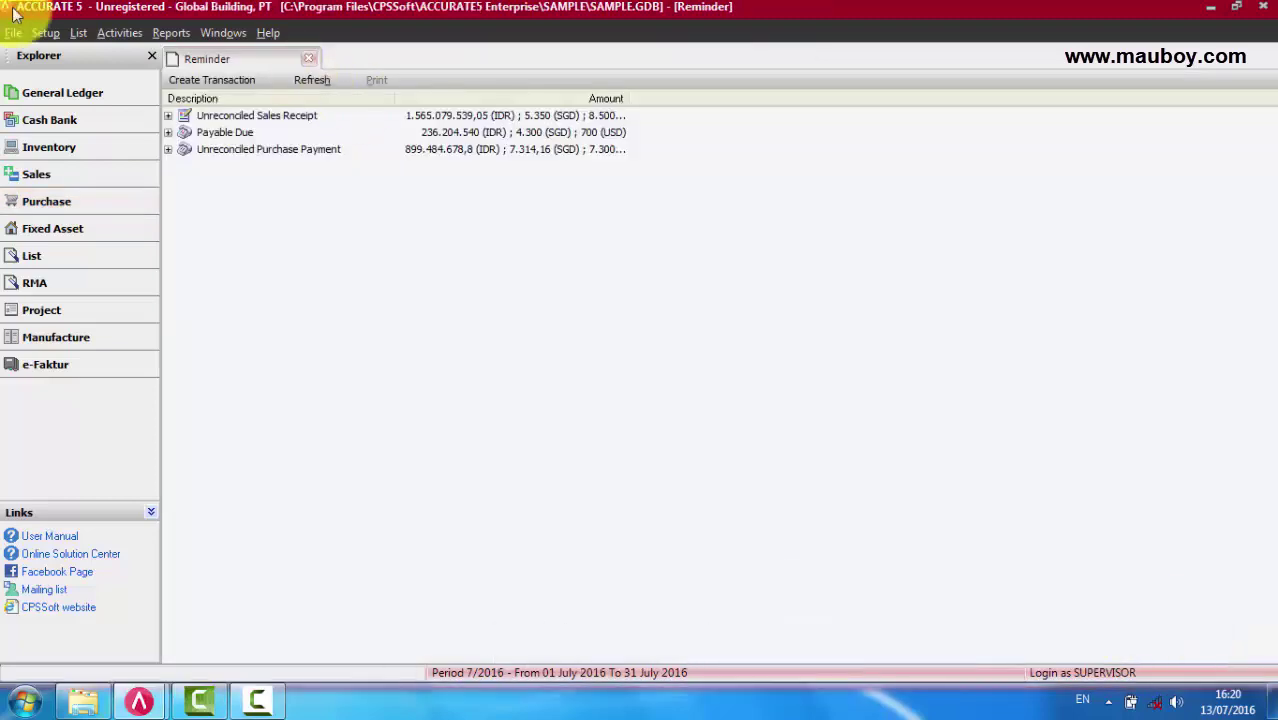
- Start a new purchase invoice in the Global Building, PT sample database with Super Material, PT as the vendor
click(77, 201)
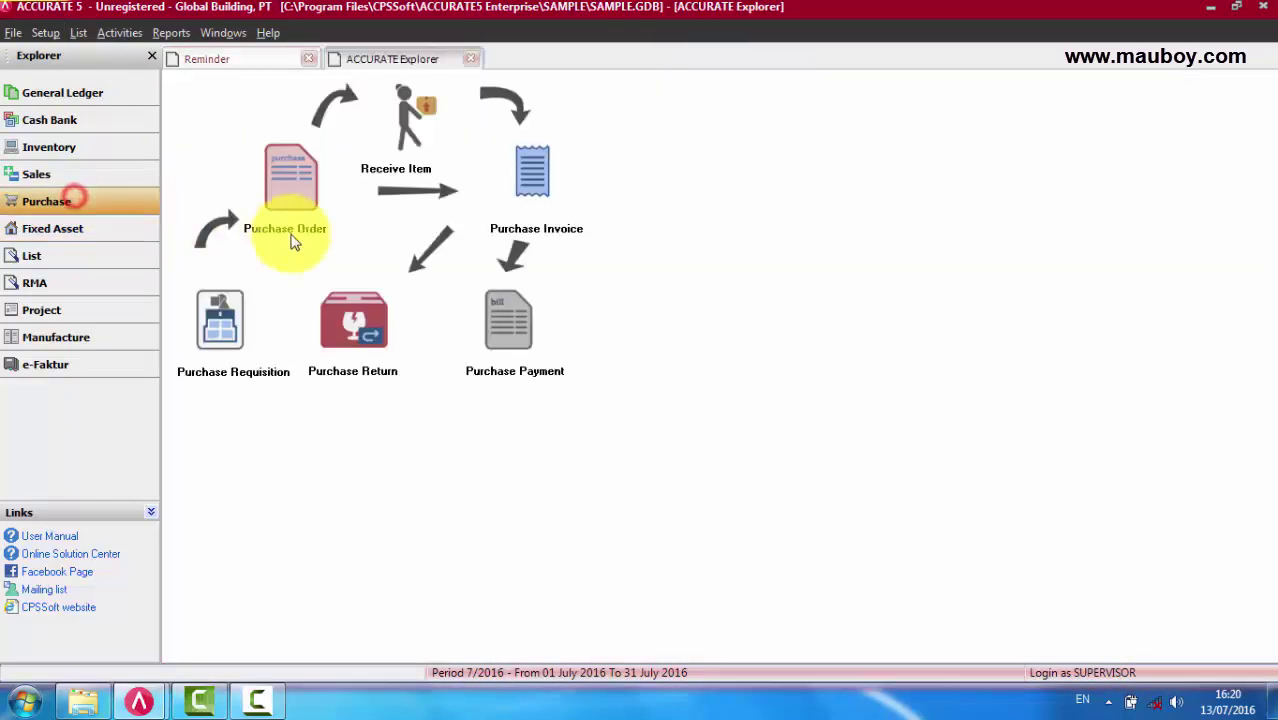
click(533, 195)
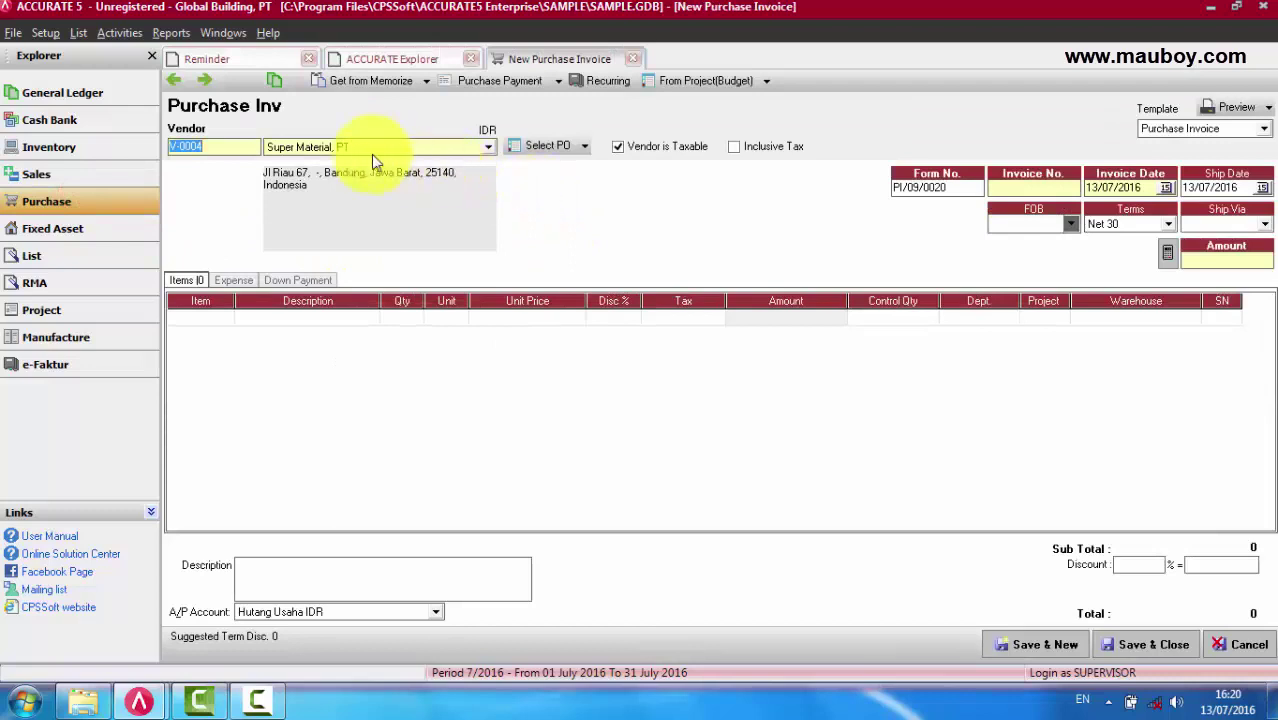
click(475, 147)
click(475, 147)
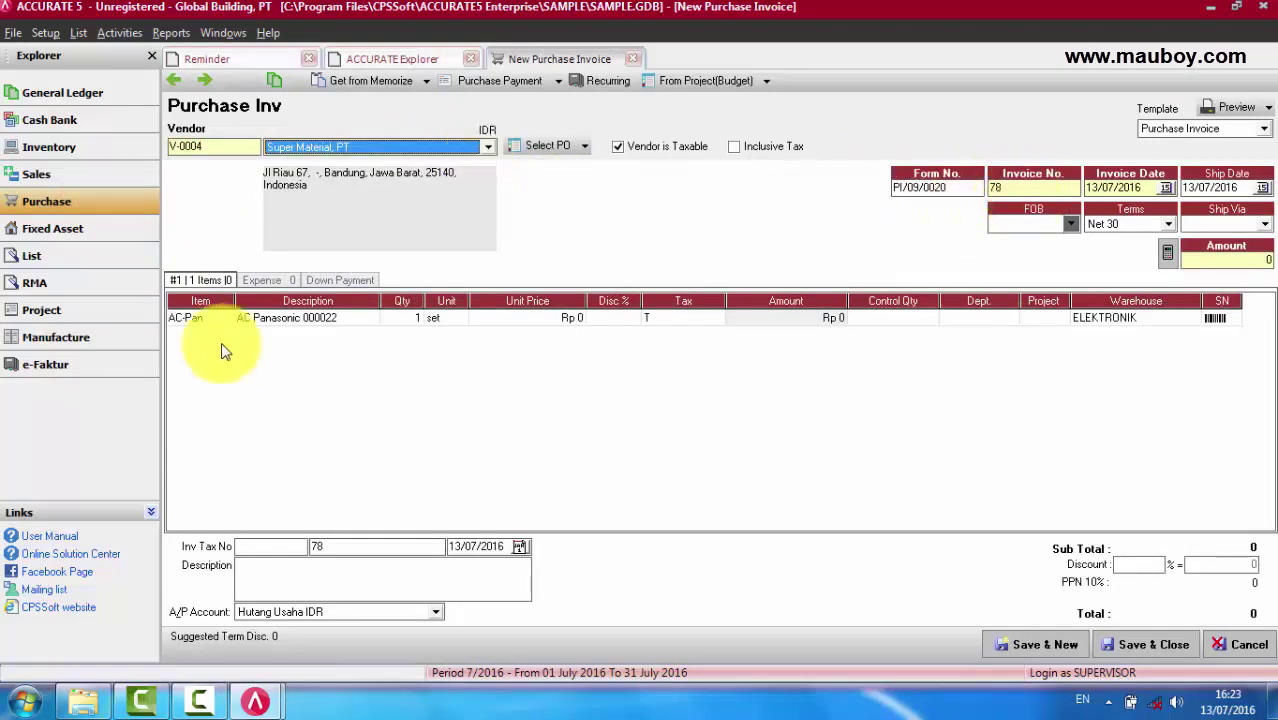
- Set the unit price of the AC Panasonic 000022 line to 1000000, then save the invoice and start a new one
click(290, 317)
click(537, 318)
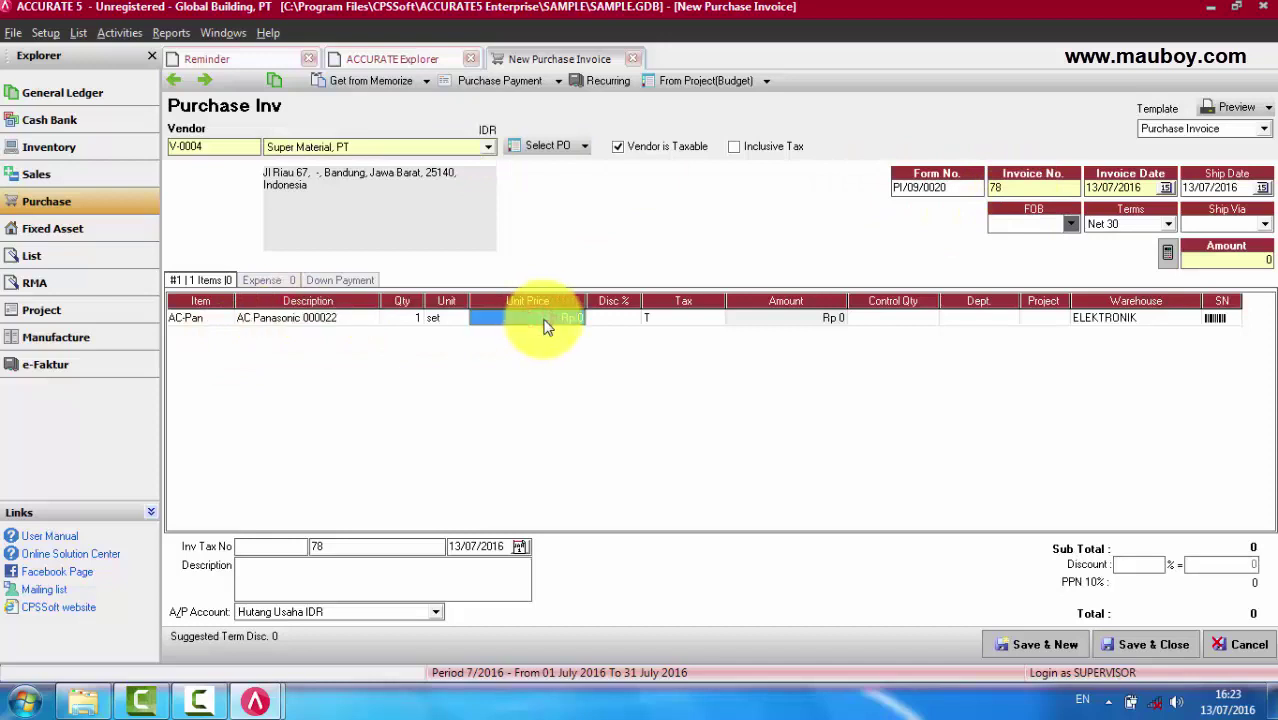
text(1000000)
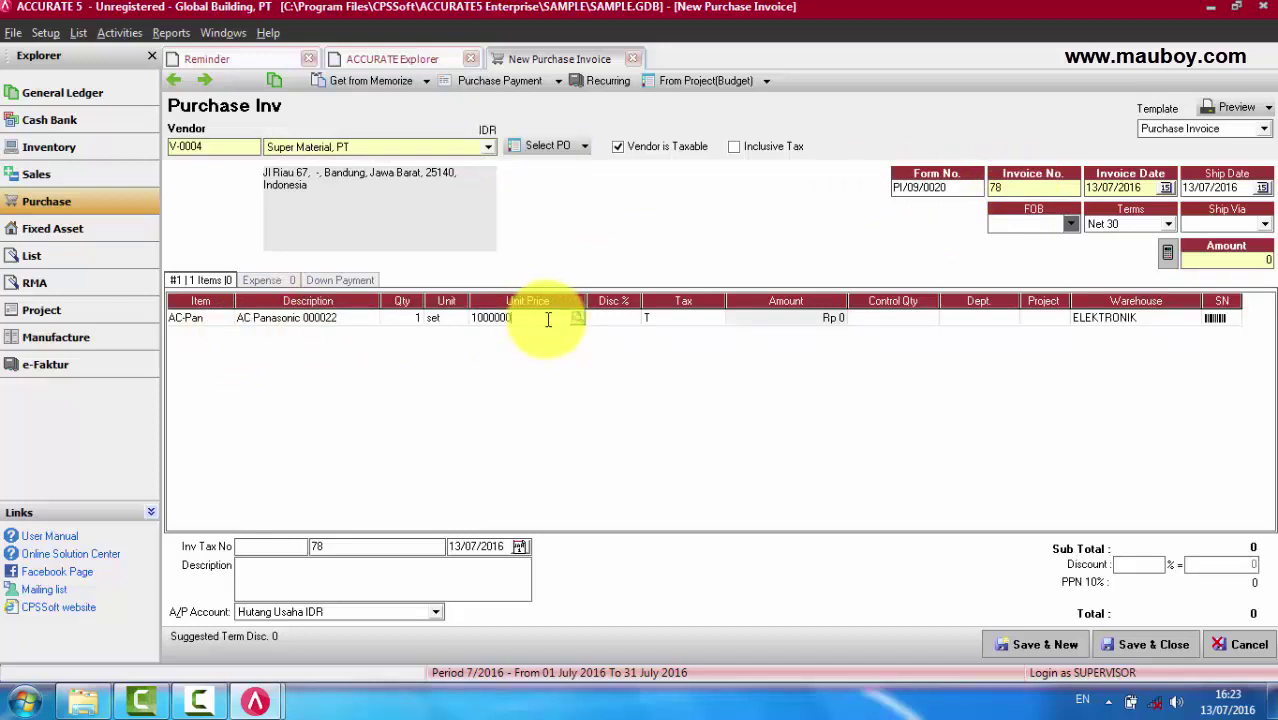
key(Tab)
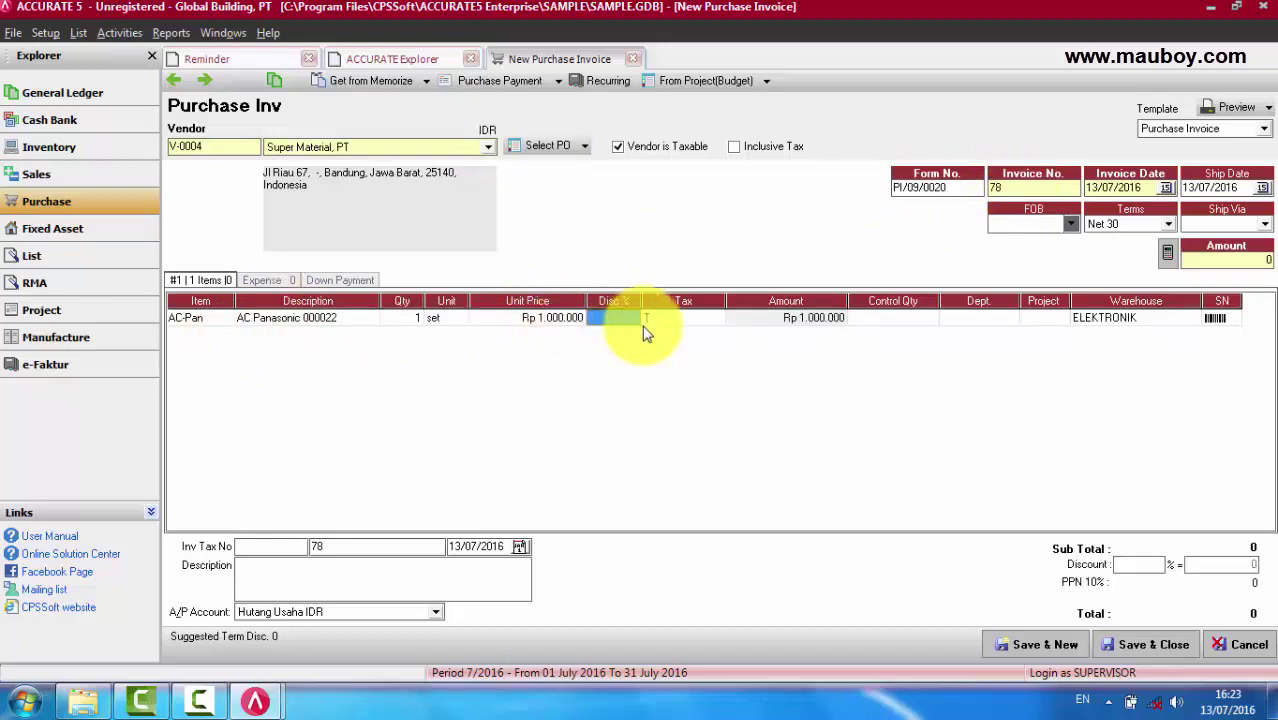
click(1047, 645)
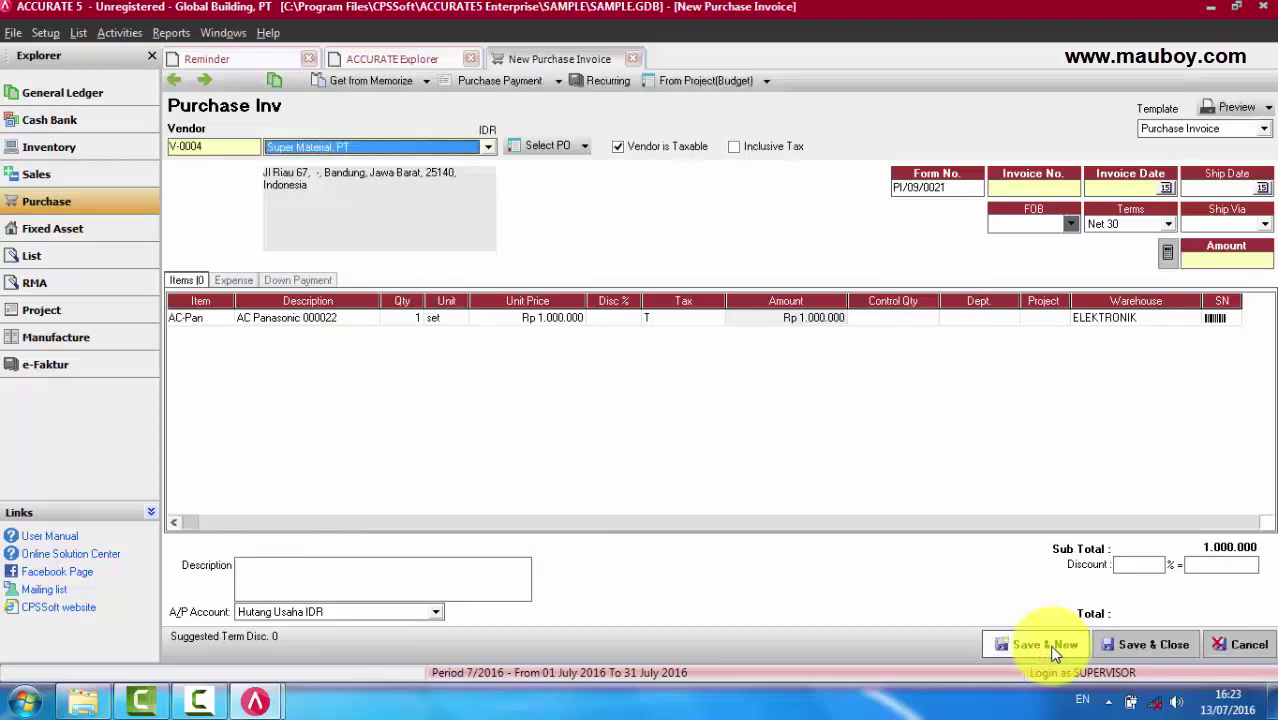
- Check the vendor filled in on the new purchase invoice against the vendor list and open the preferences
click(463, 148)
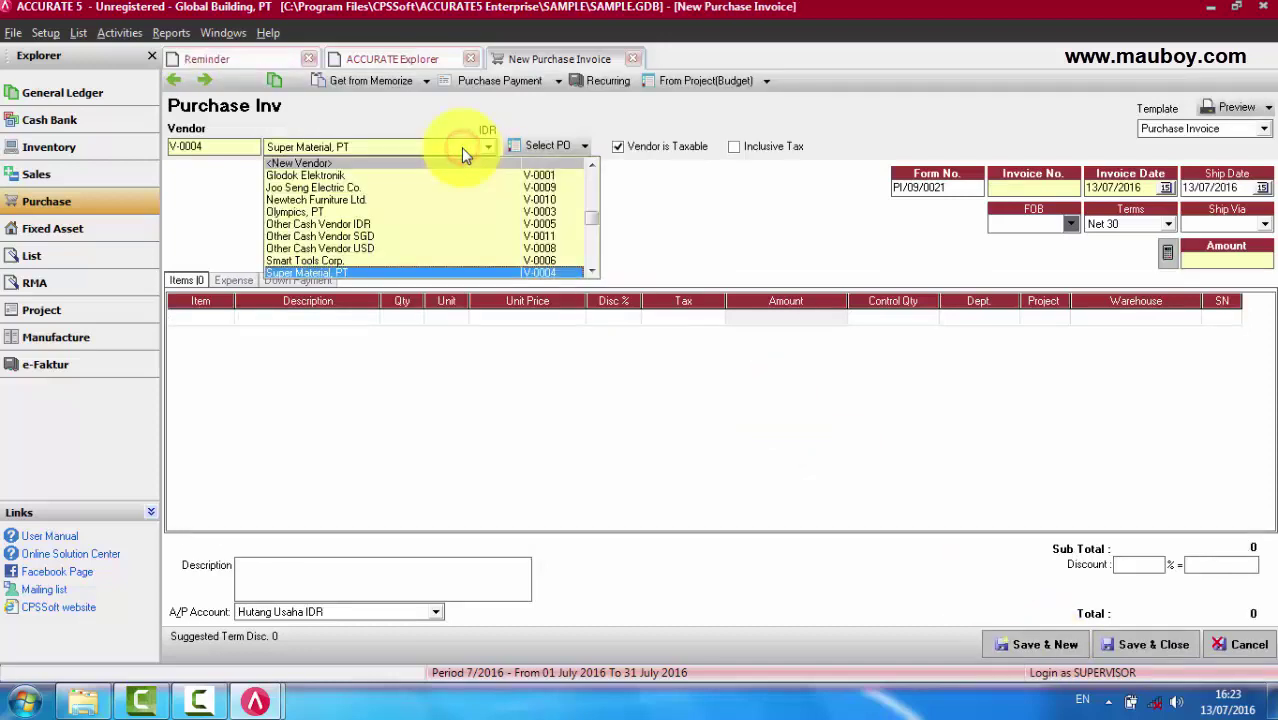
click(461, 147)
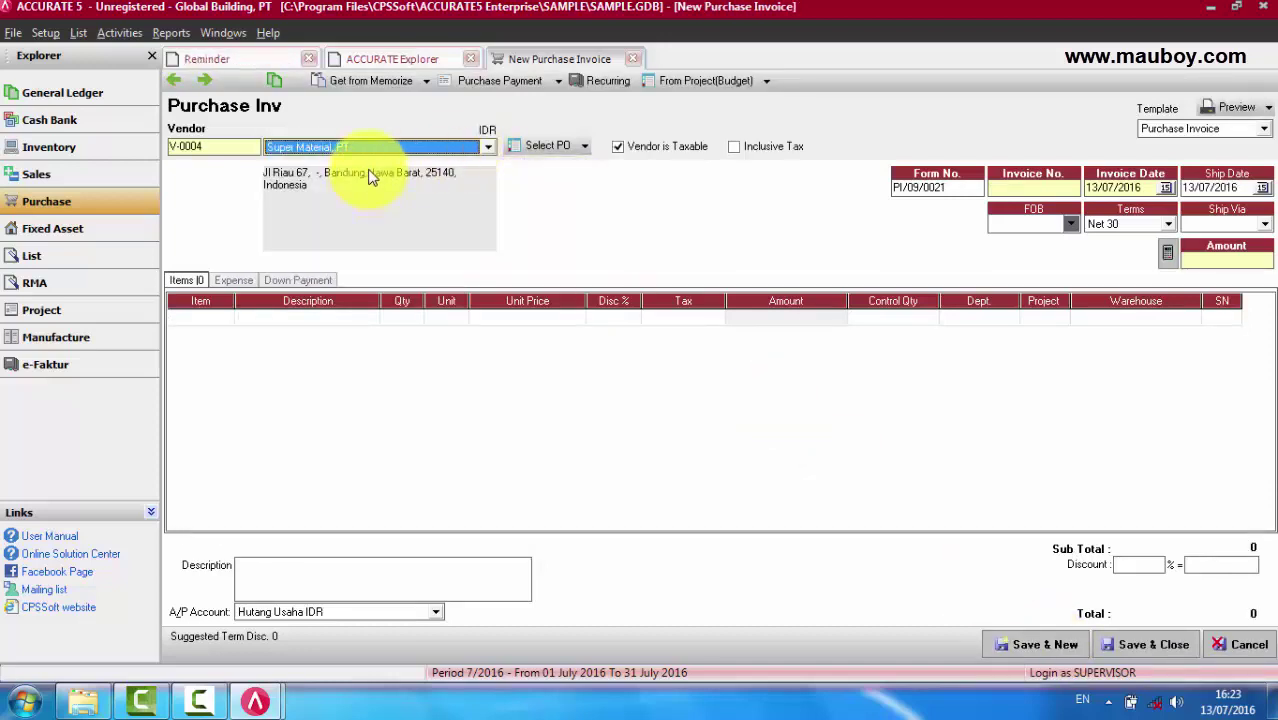
click(45, 33)
click(70, 58)
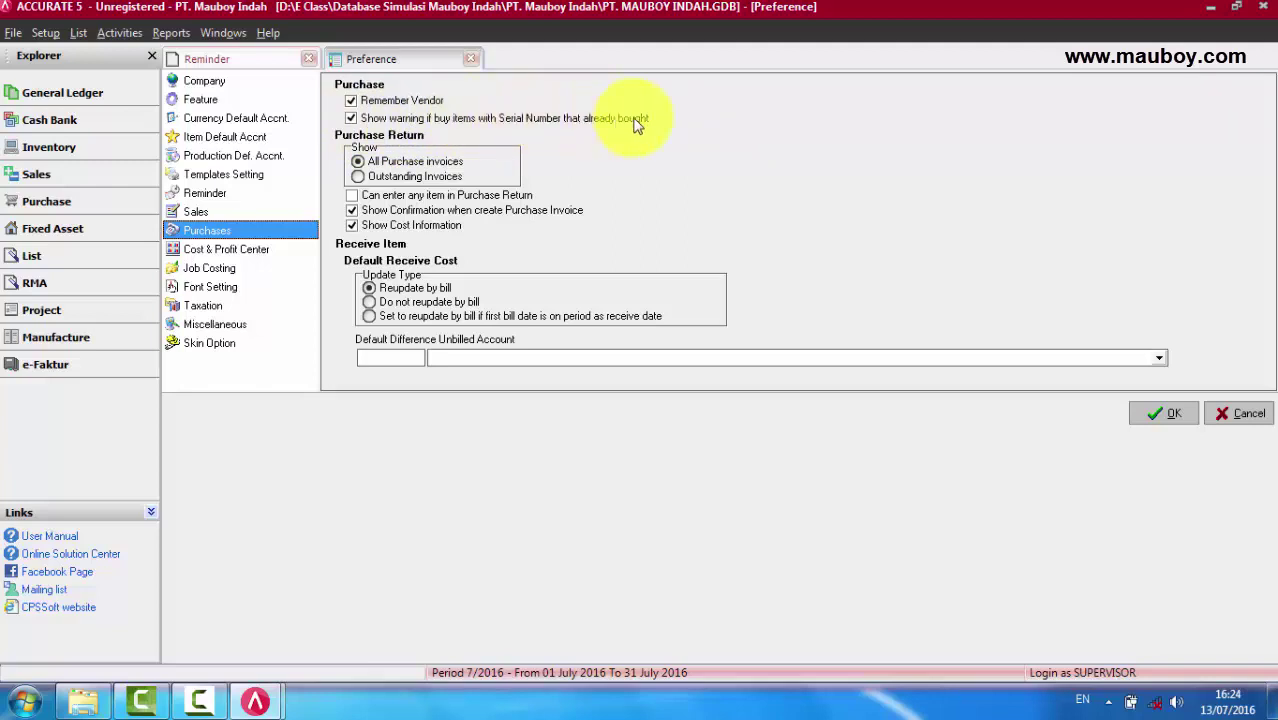
- In the Purchases preferences, disable Remember Vendor and enable Can enter any item in Purchase Return, with All Purchase invoices shown for returns
click(351, 101)
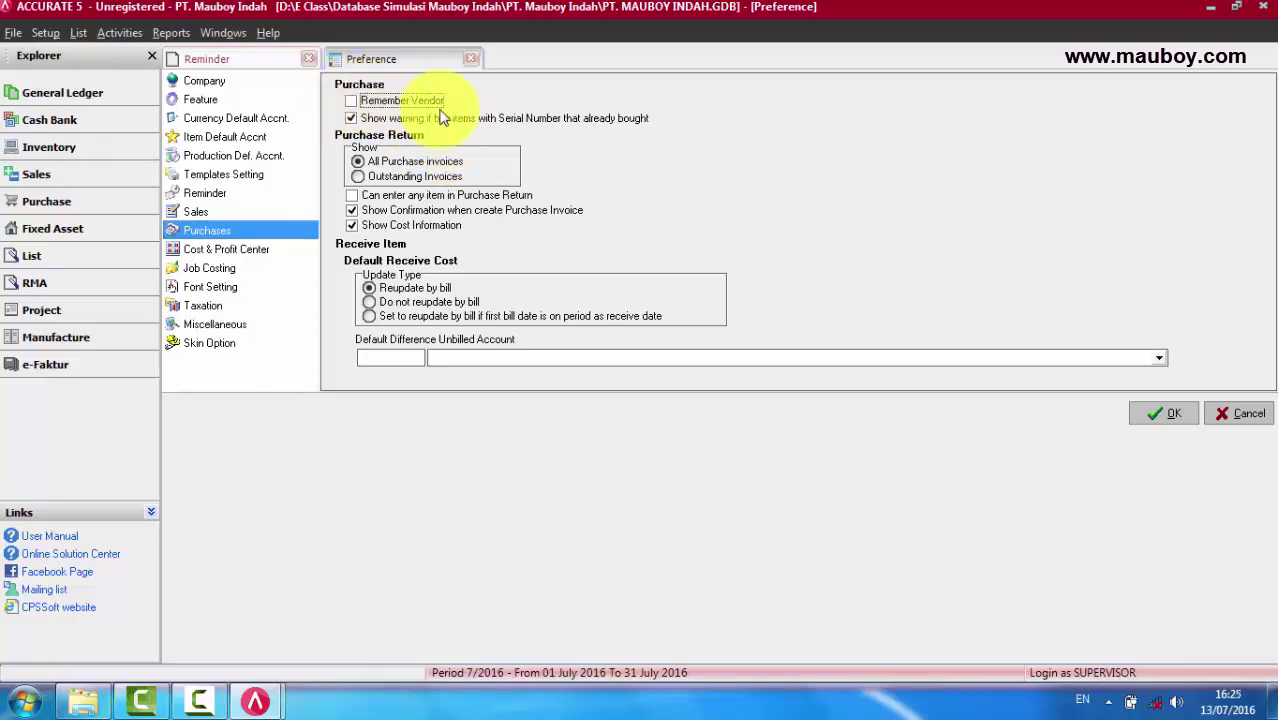
click(357, 177)
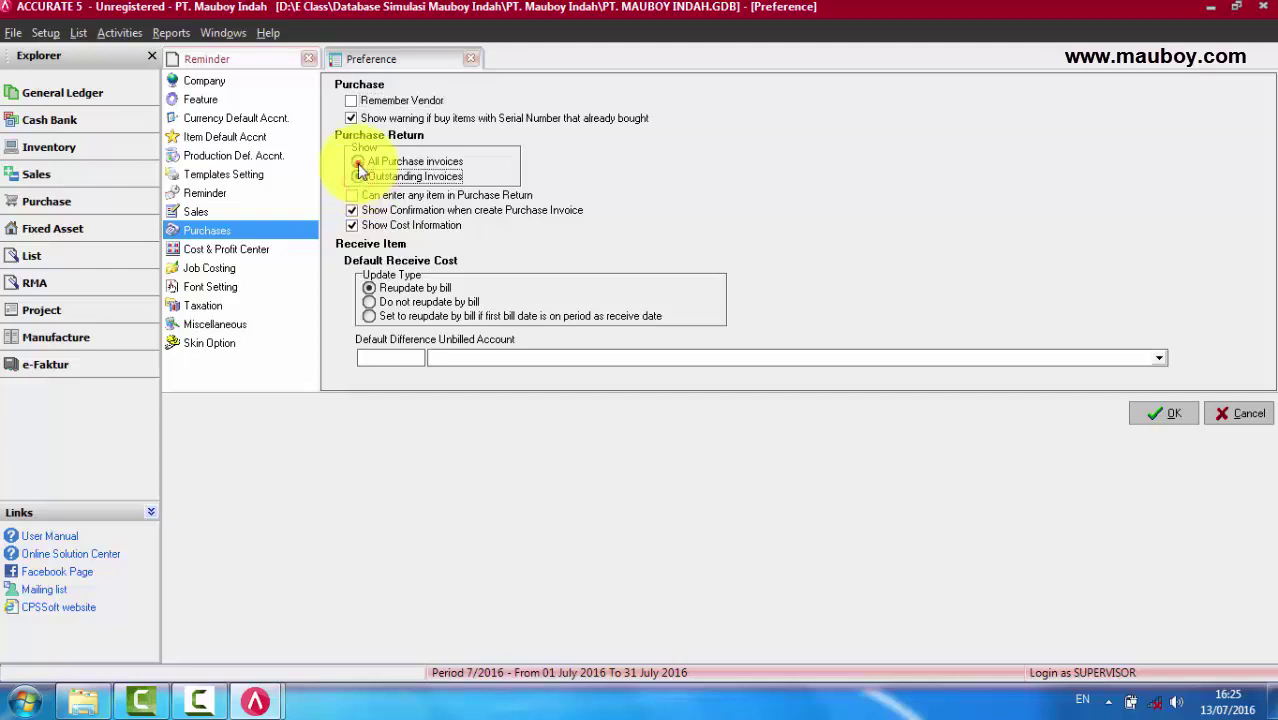
click(358, 162)
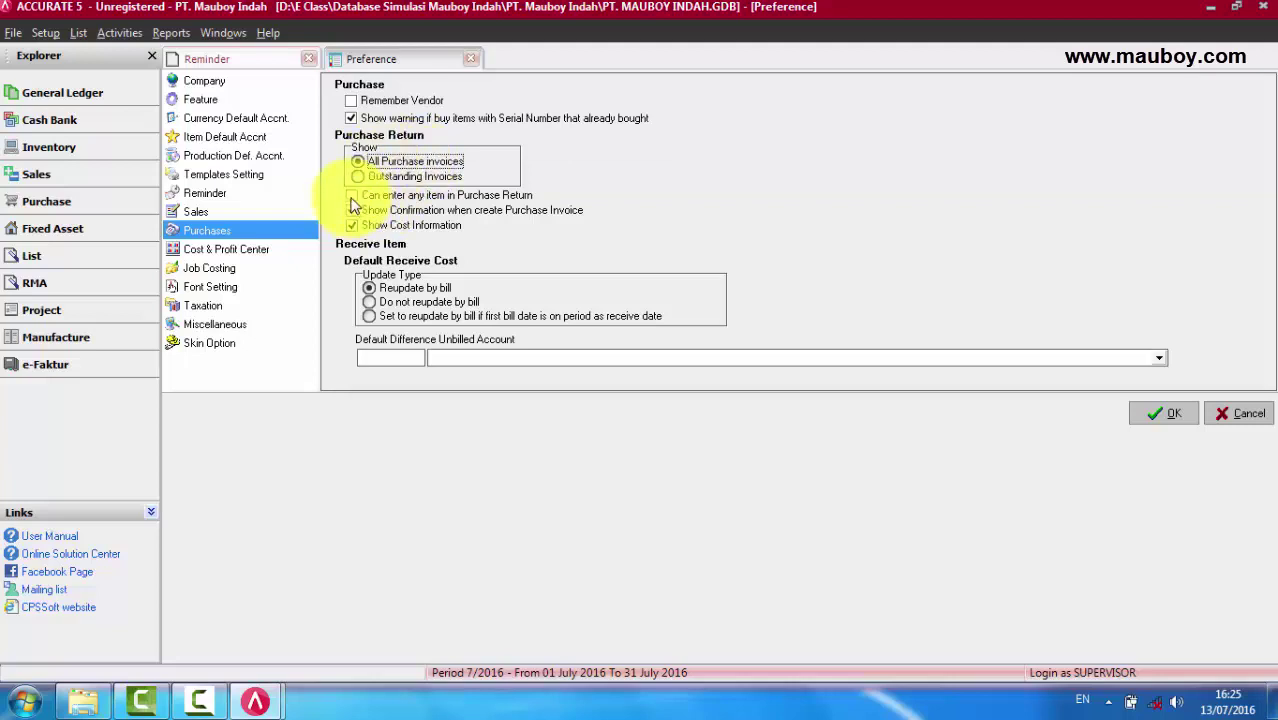
click(352, 195)
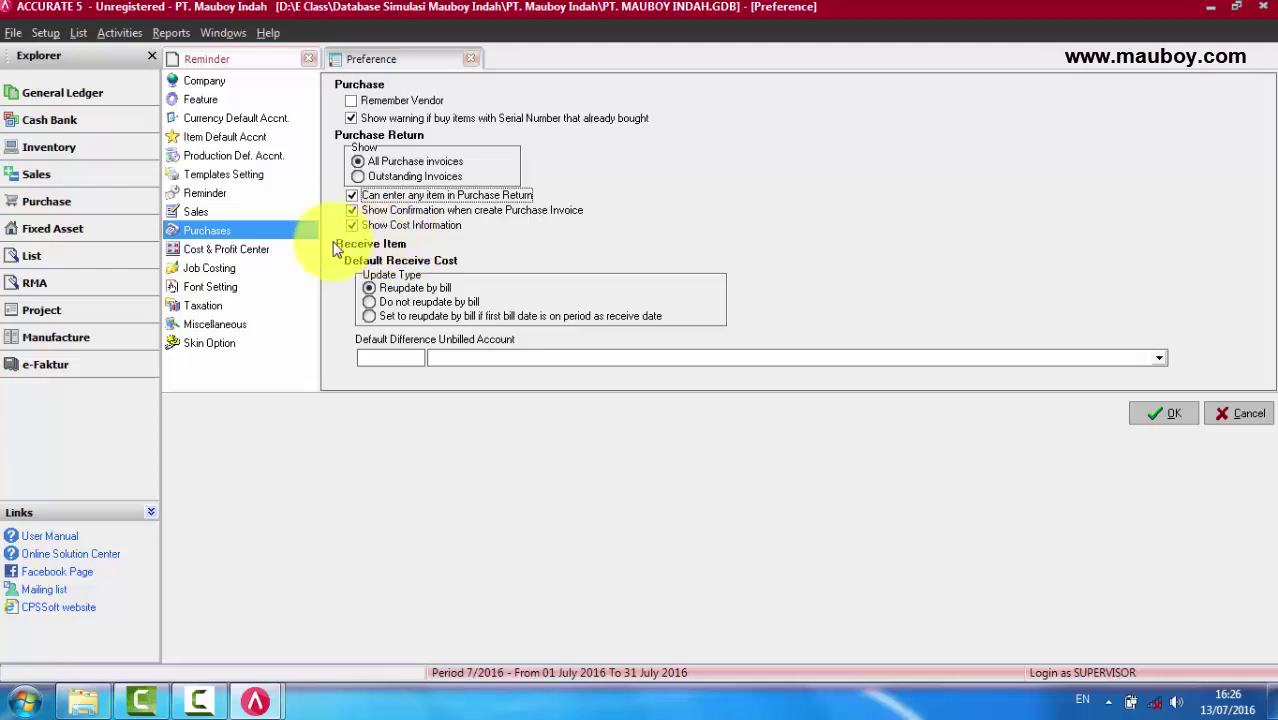
- Go through the default receive cost update types and select Set to reupdate by bill if first bill date is on period as receive date
click(369, 301)
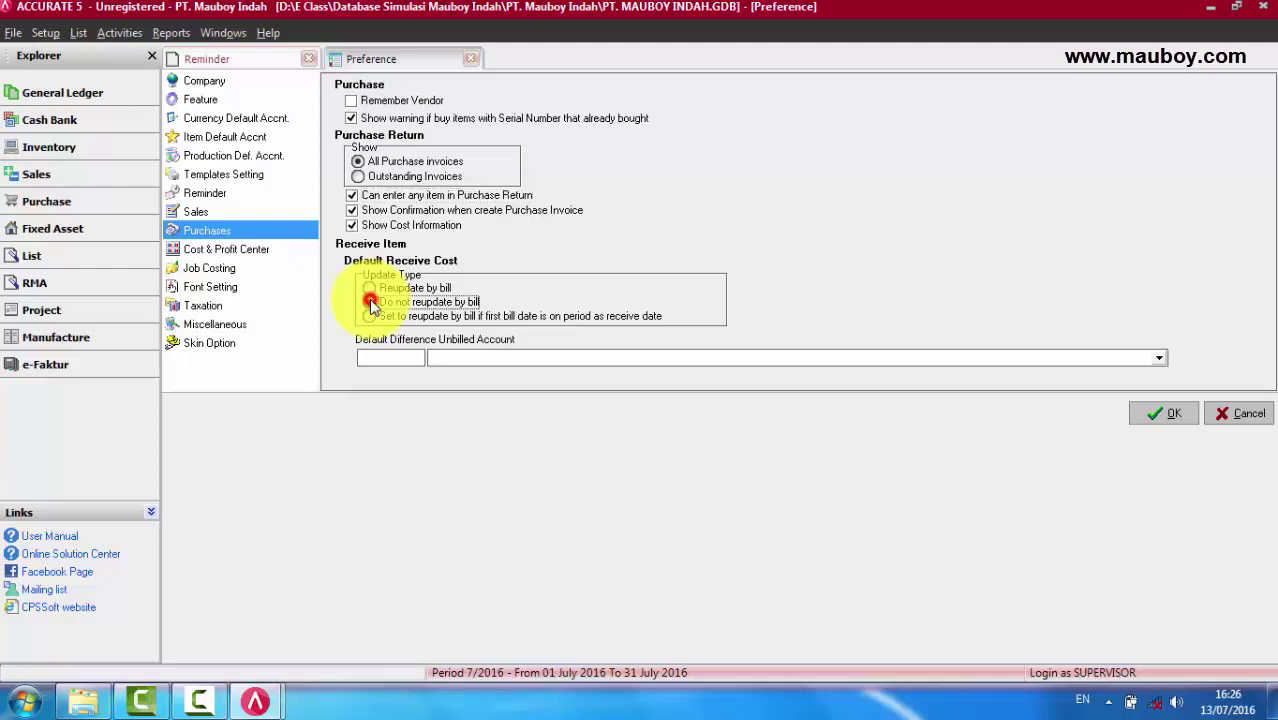
click(369, 316)
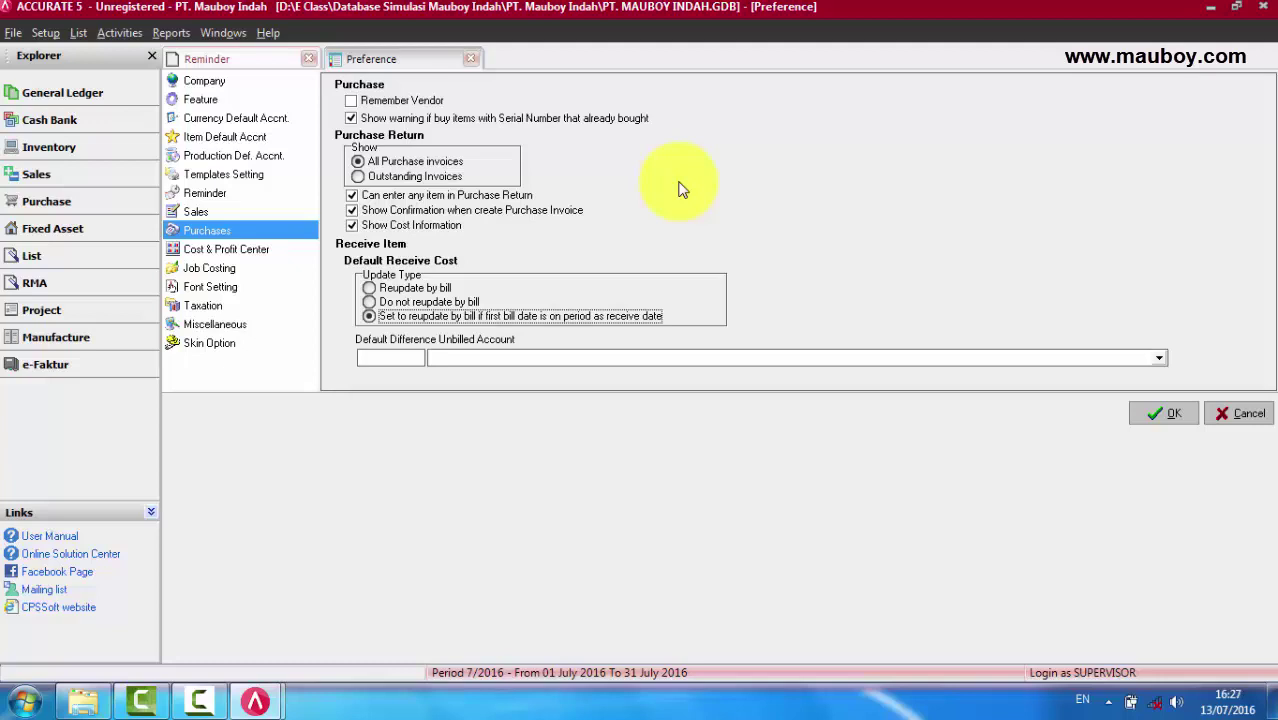
click(369, 289)
click(368, 301)
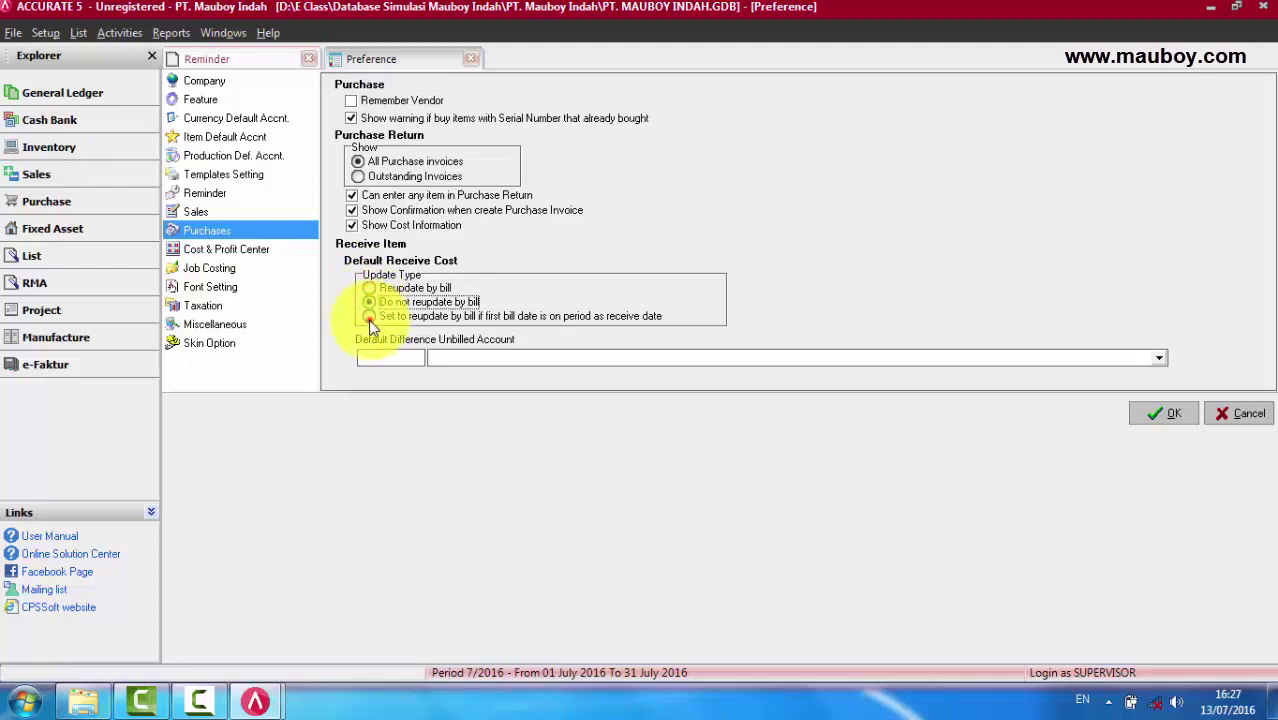
click(368, 318)
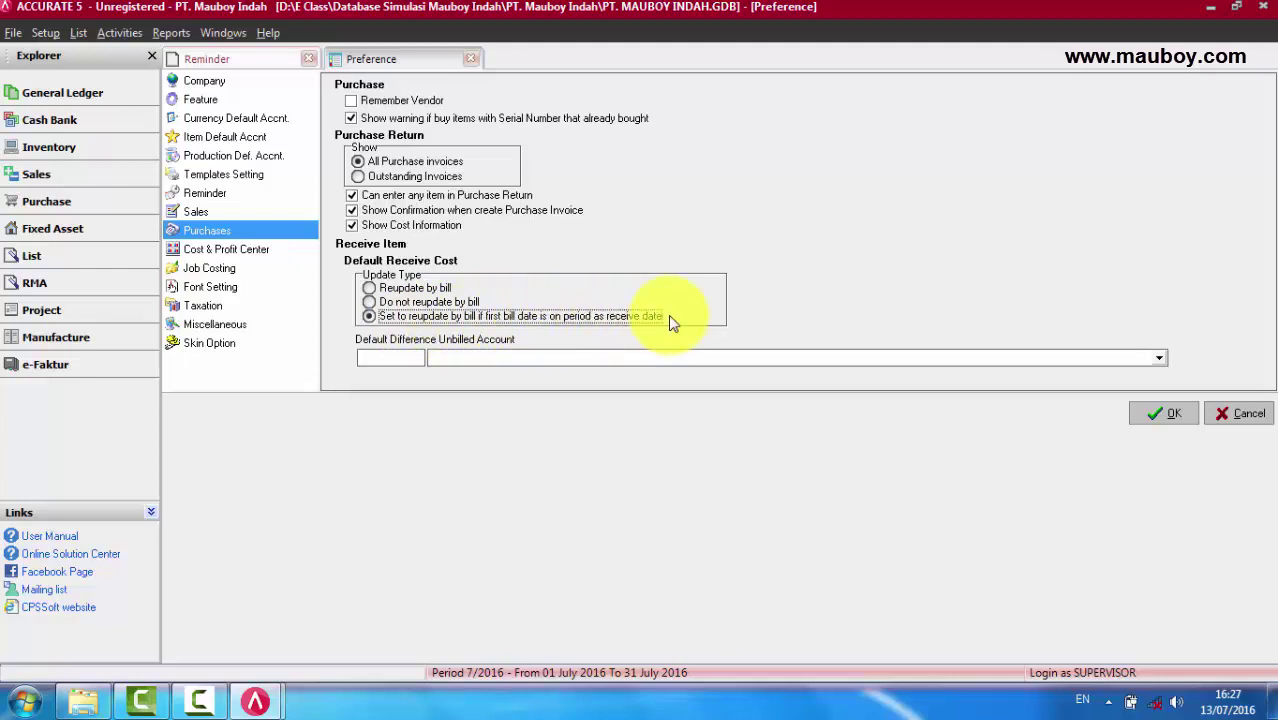
click(679, 287)
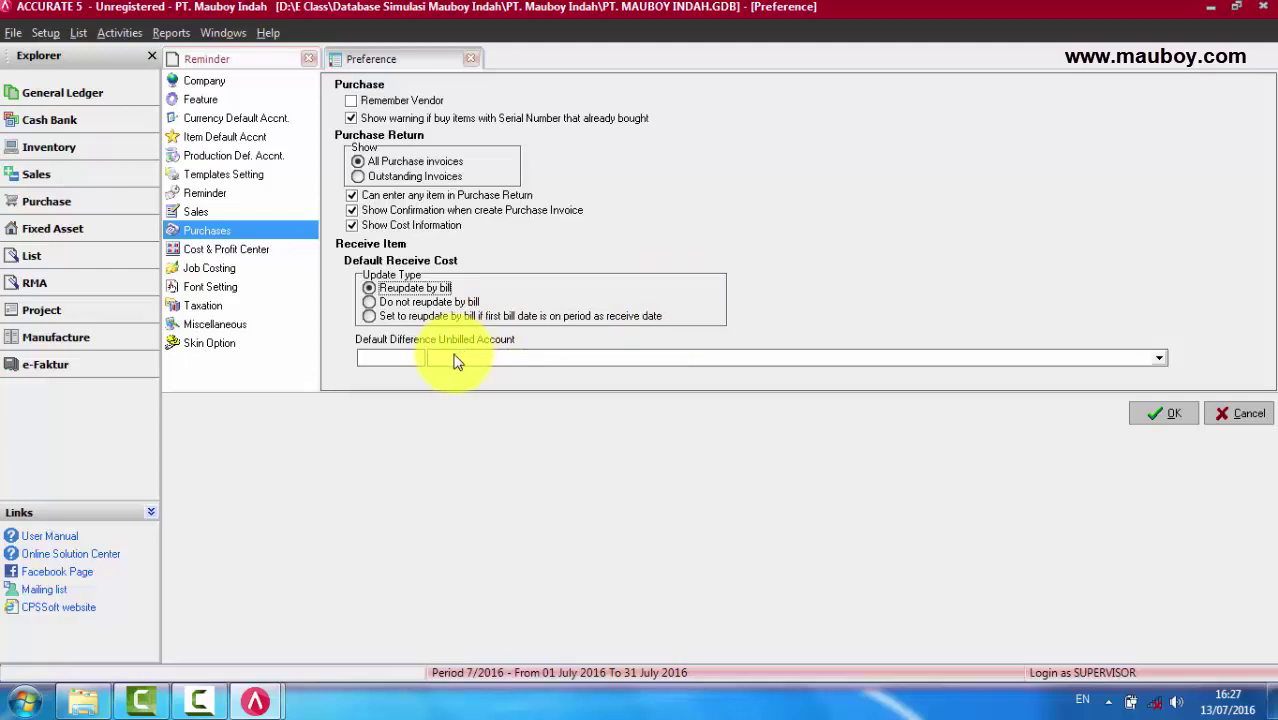
click(369, 318)
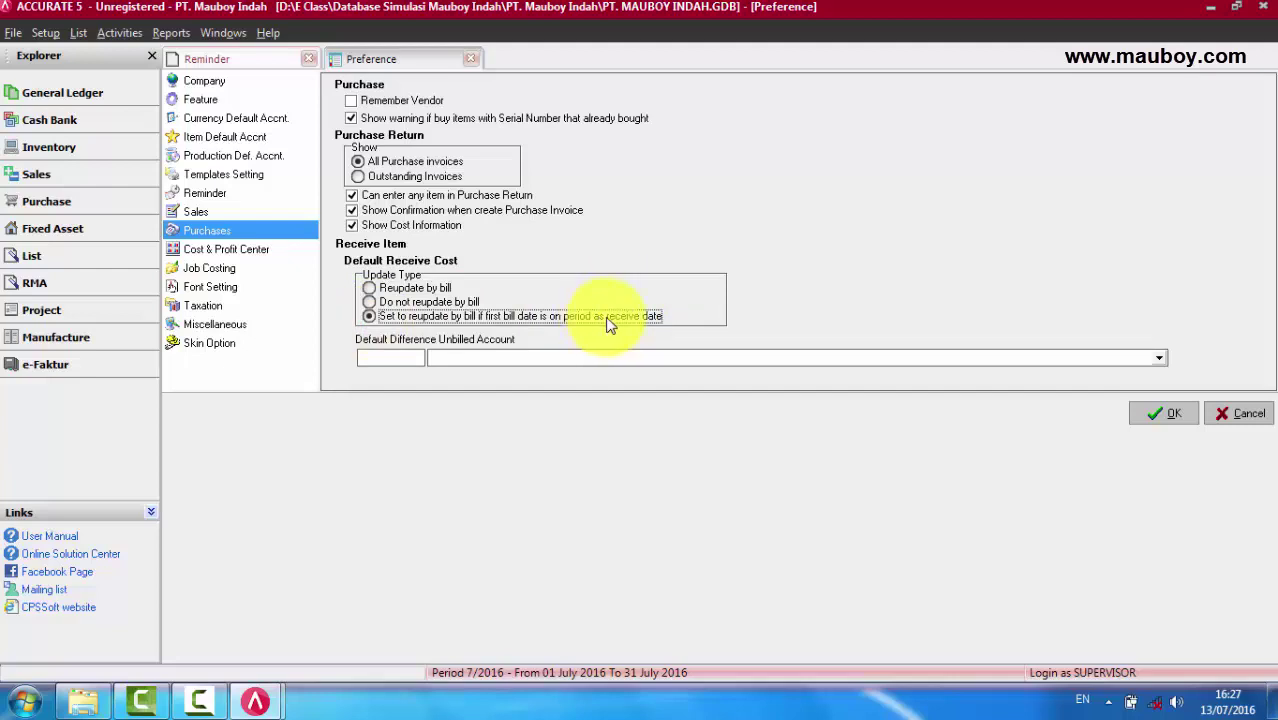
- Choose Selisih Barang Terkirim as the Default Difference Unbilled Account and save the preferences
click(487, 358)
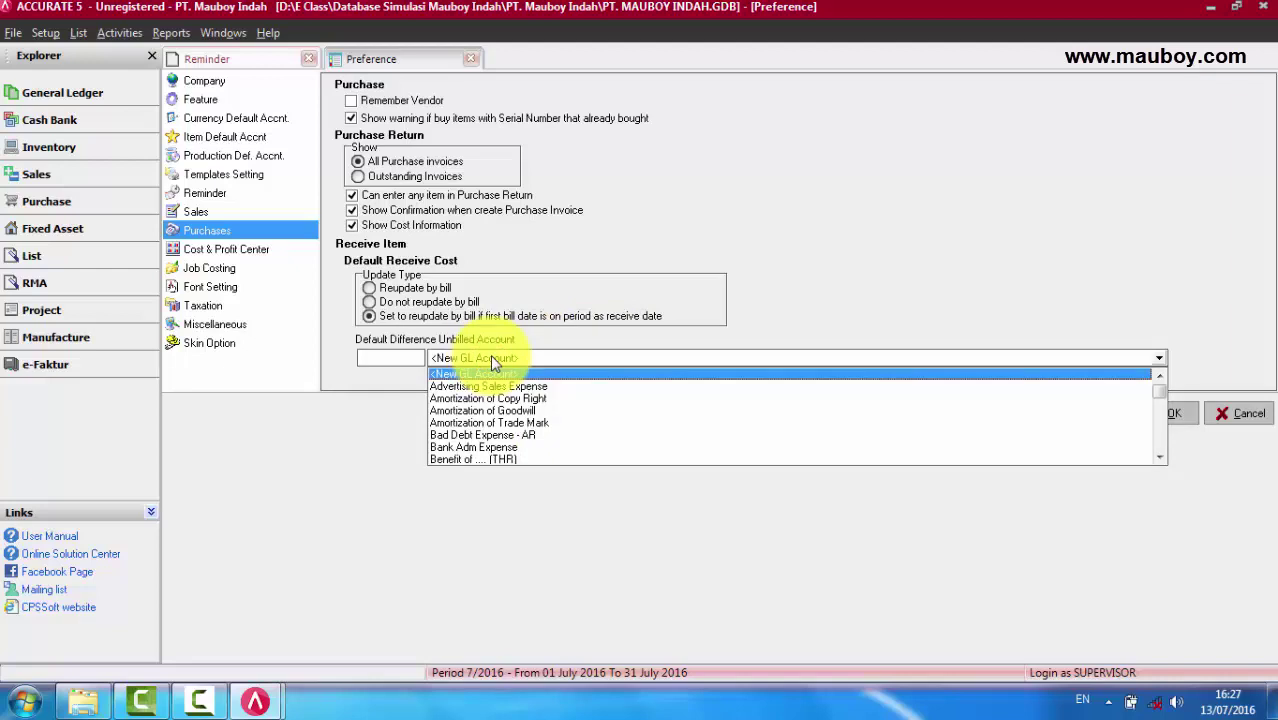
text(Seli)
key(Return)
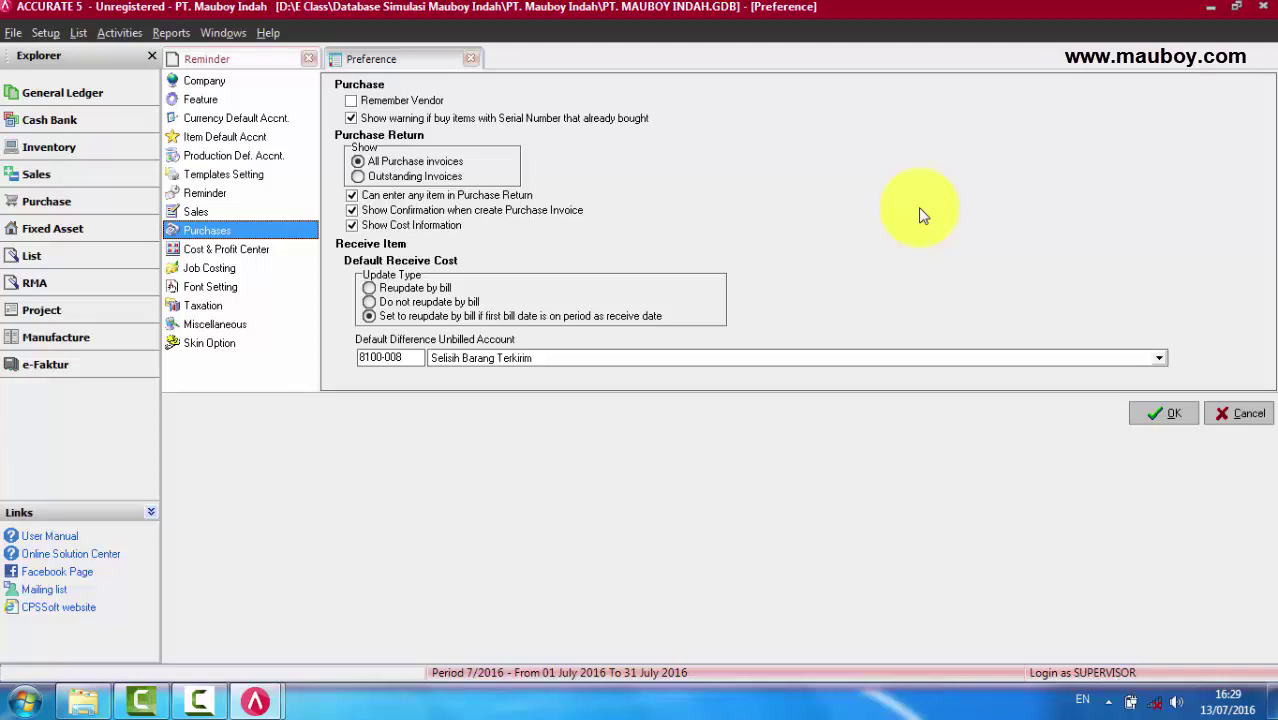
click(1160, 414)
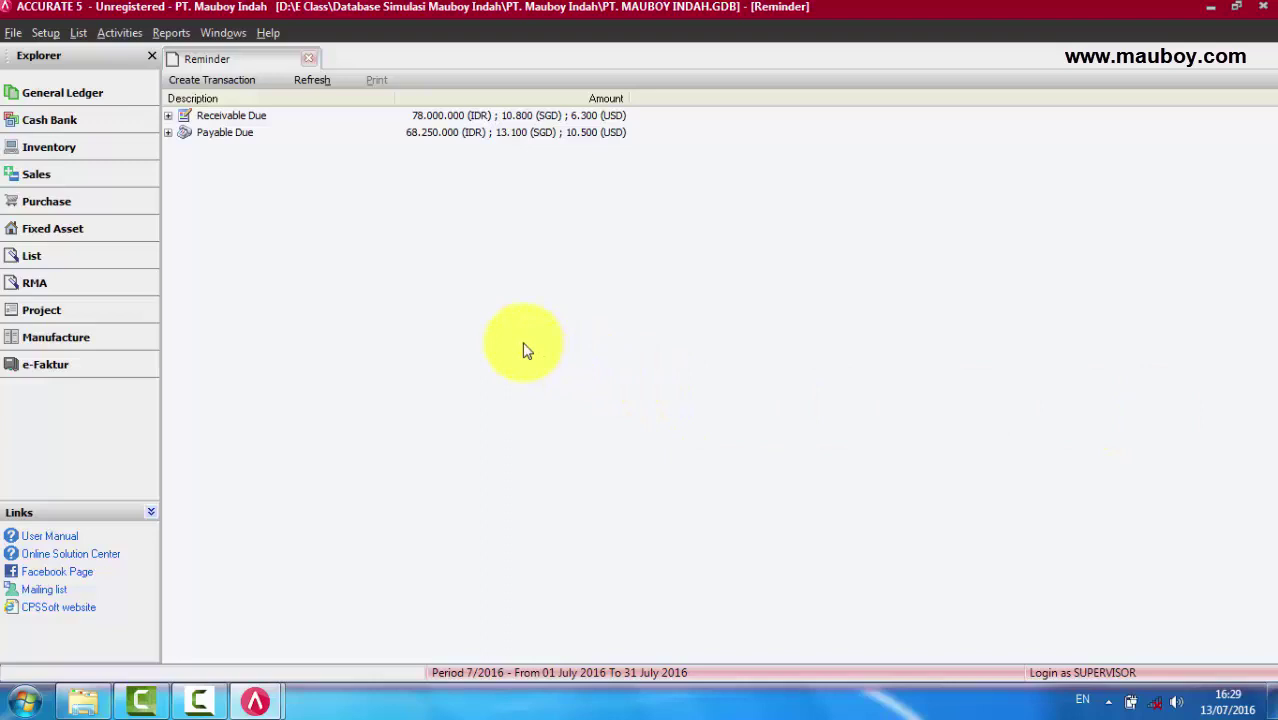
- Display the Purchase module's workflow
click(45, 204)
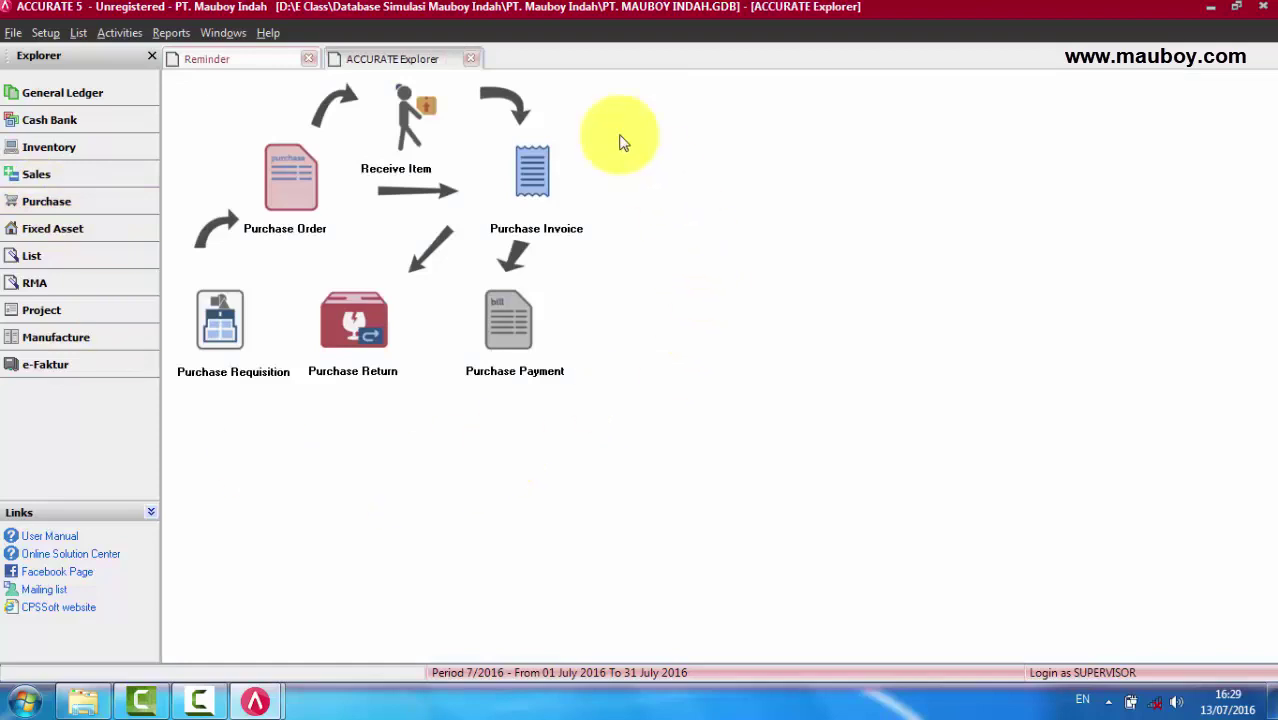